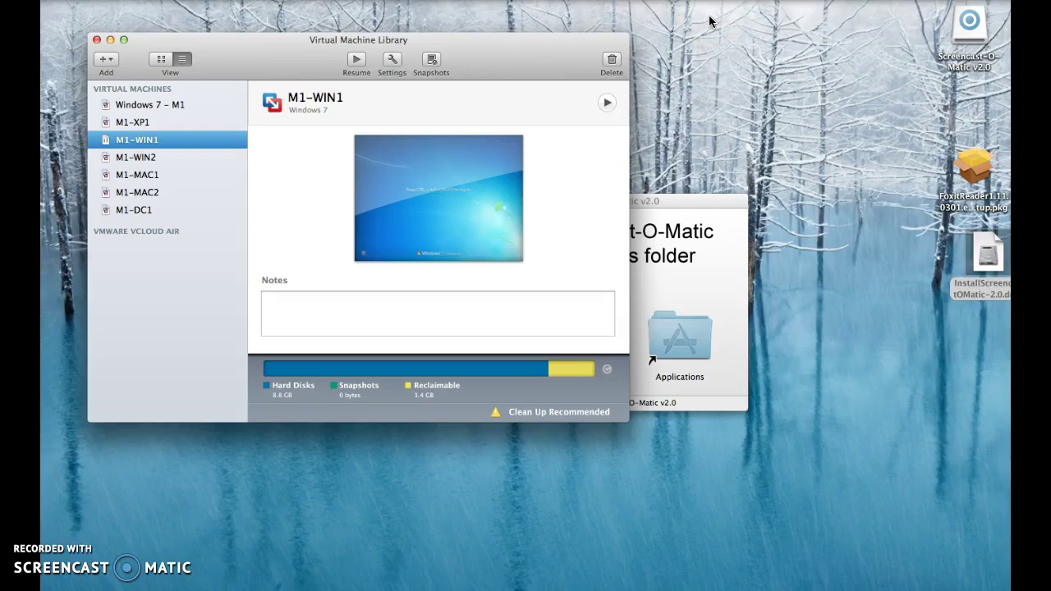
Open the M1-DC1 virtual machine, move its window clear of the library list, and power it on.
left_click(149, 210)
double_click(149, 210)
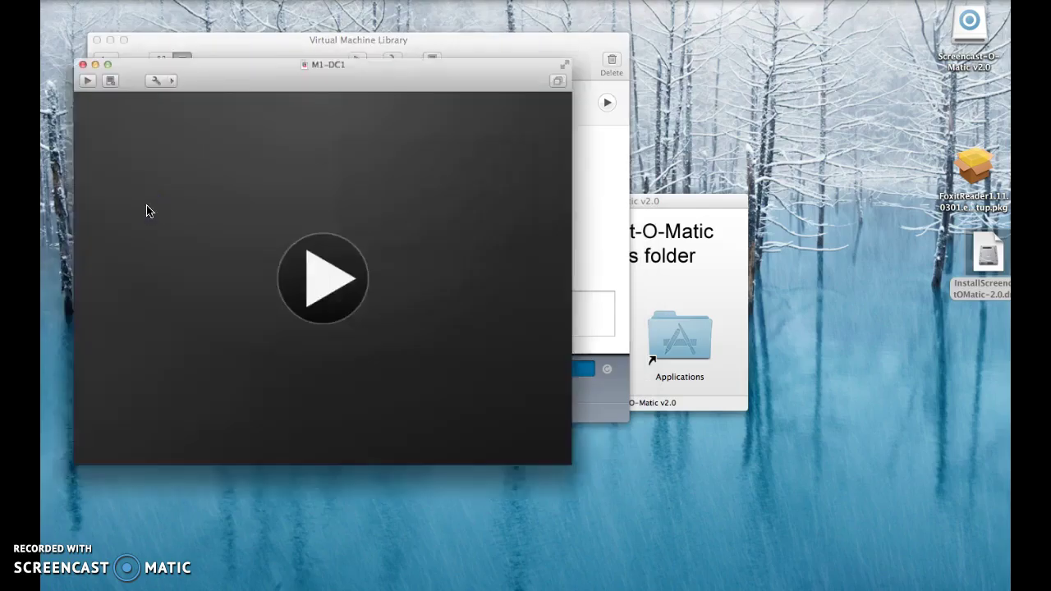
left_click_drag(327, 56, 720, 97)
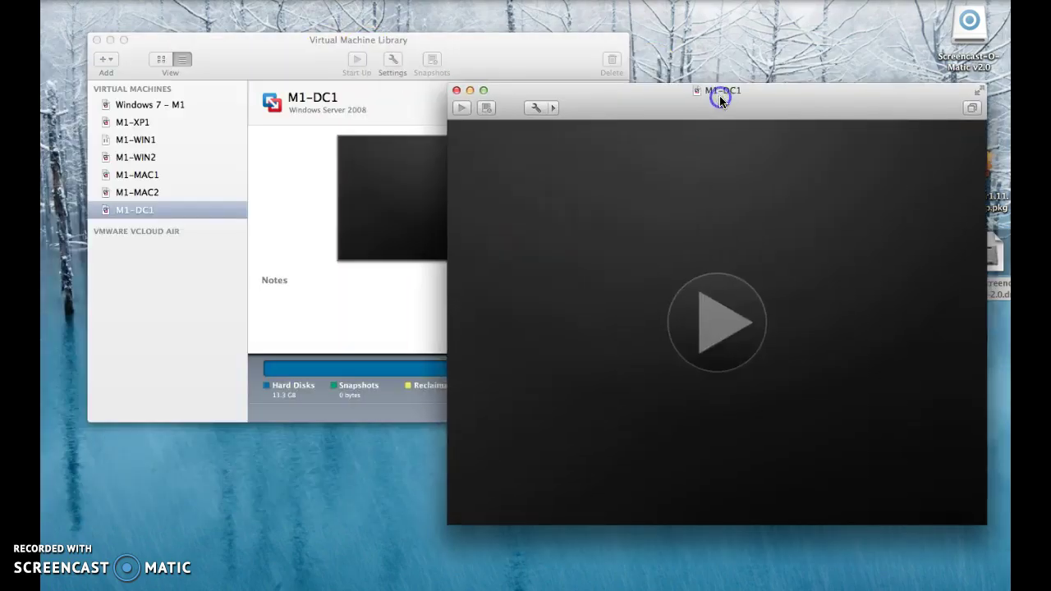
left_click(727, 314)
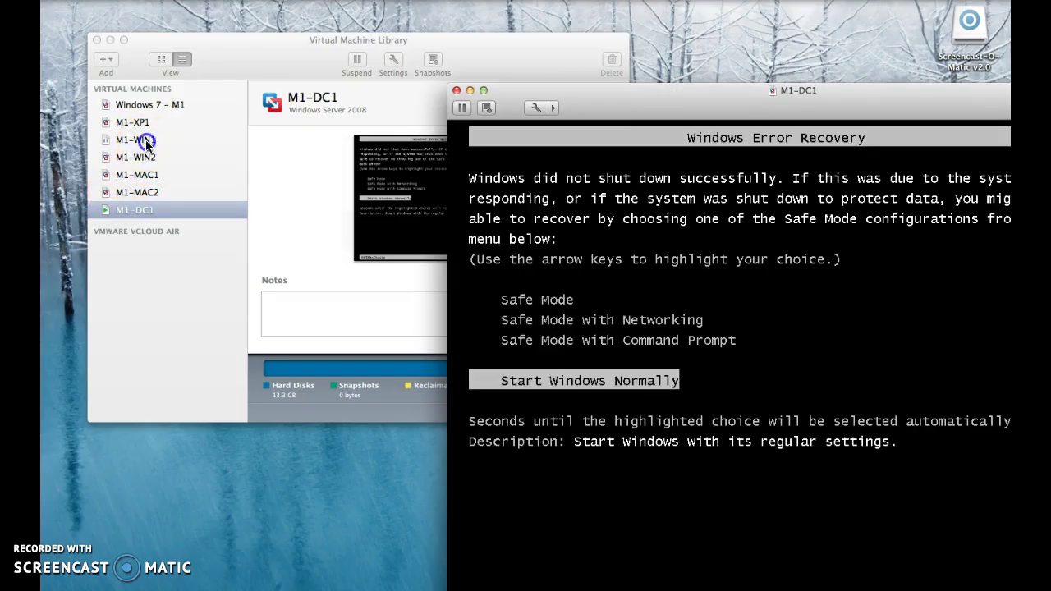
Resume the M1-WIN1 virtual machine and choose Start Windows Normally in M1-DC1's error recovery screen.
double_click(136, 139)
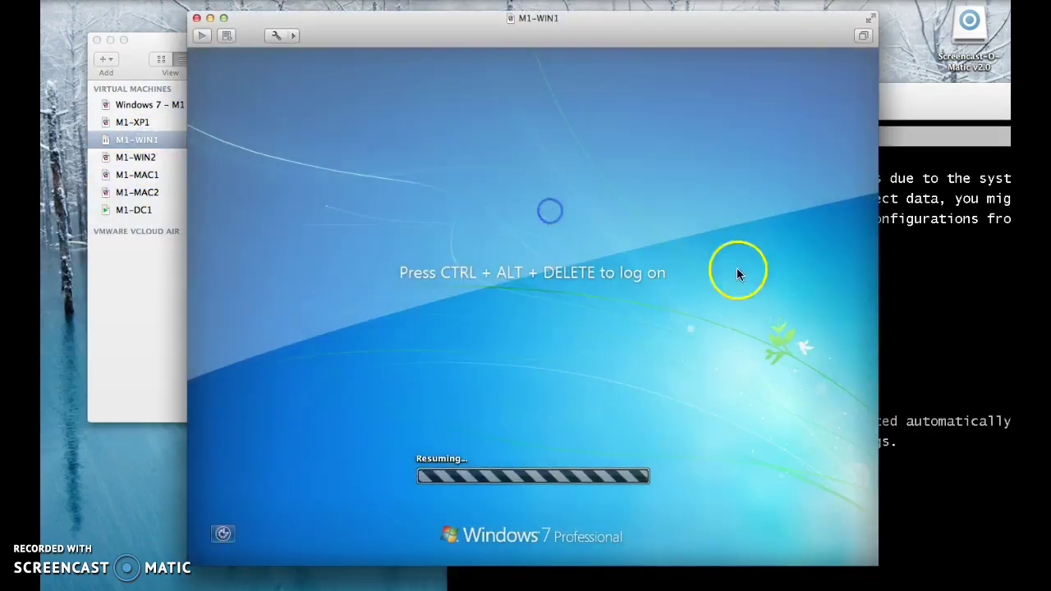
left_click(948, 334)
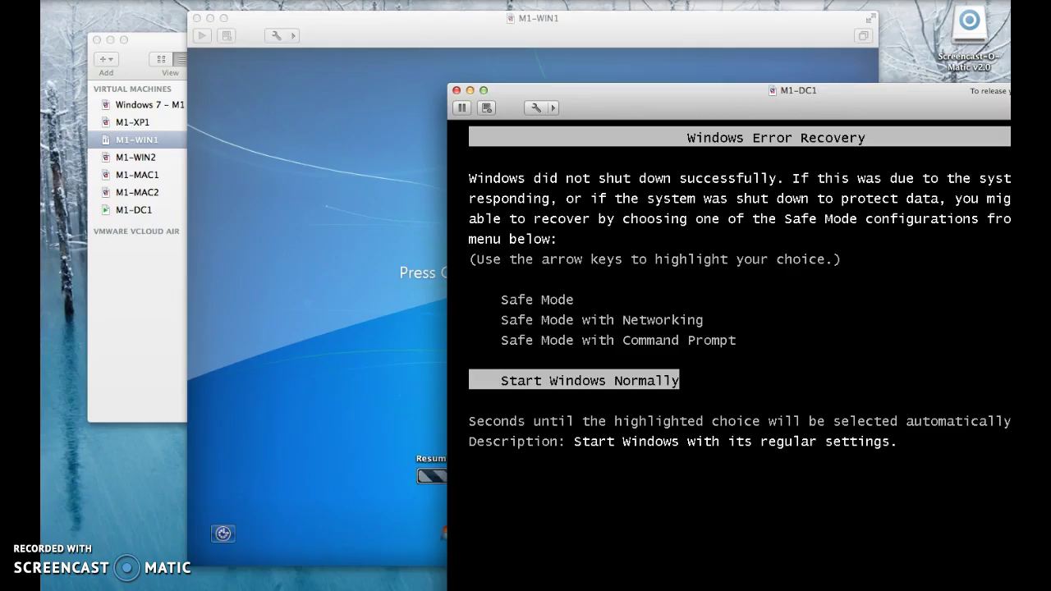
key("Return")
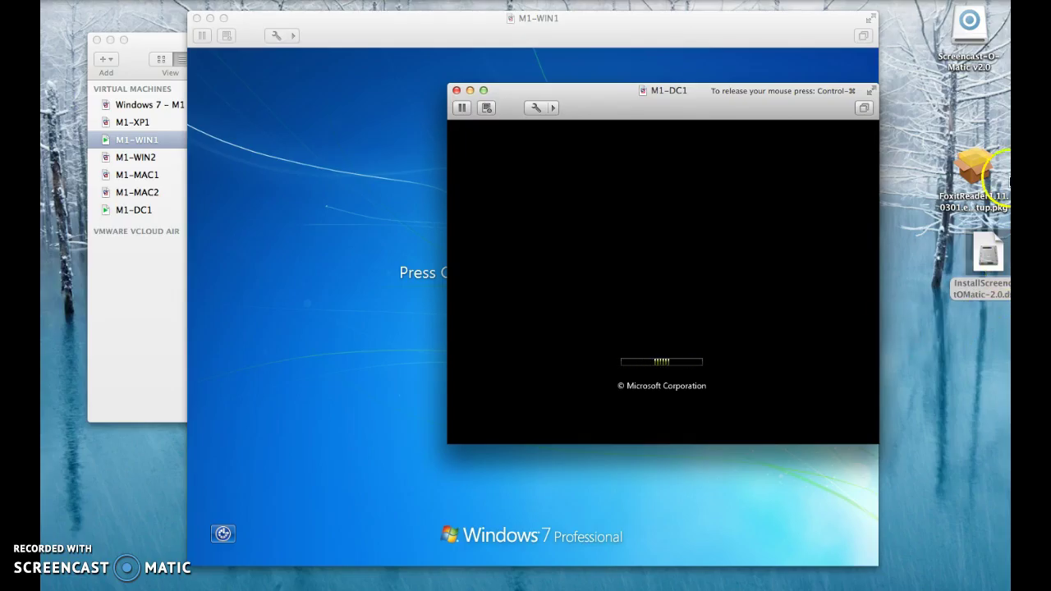
Send Ctrl-Alt-Del to M1-WIN1 and submit the domain administrator's account password.
left_click(323, 322)
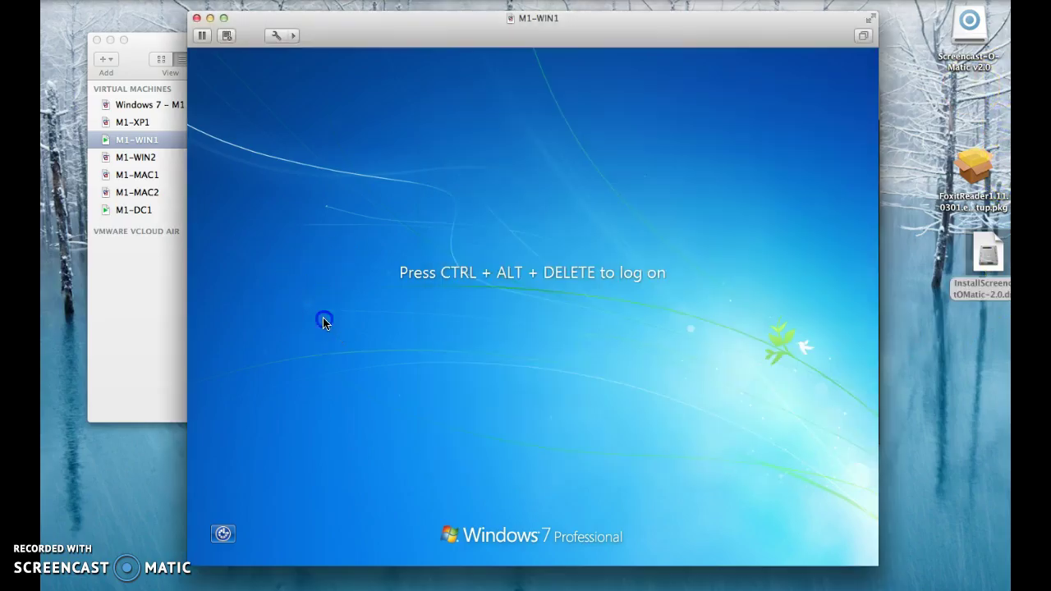
left_click(366, 0)
mouse_move(296, 0)
mouse_move(317, 257)
left_click(348, 202)
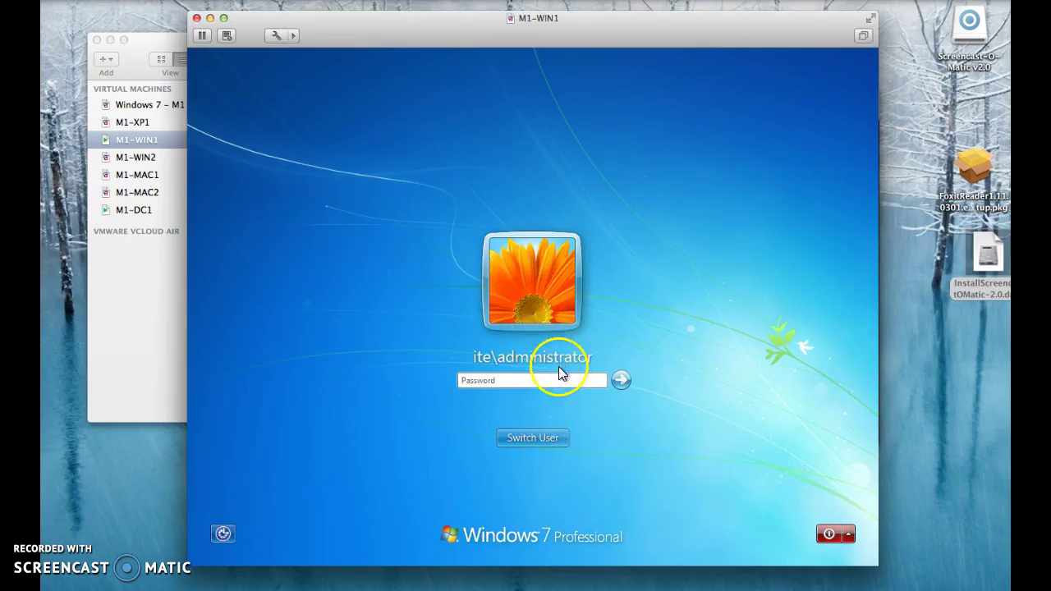
type("*****")
key("Return")
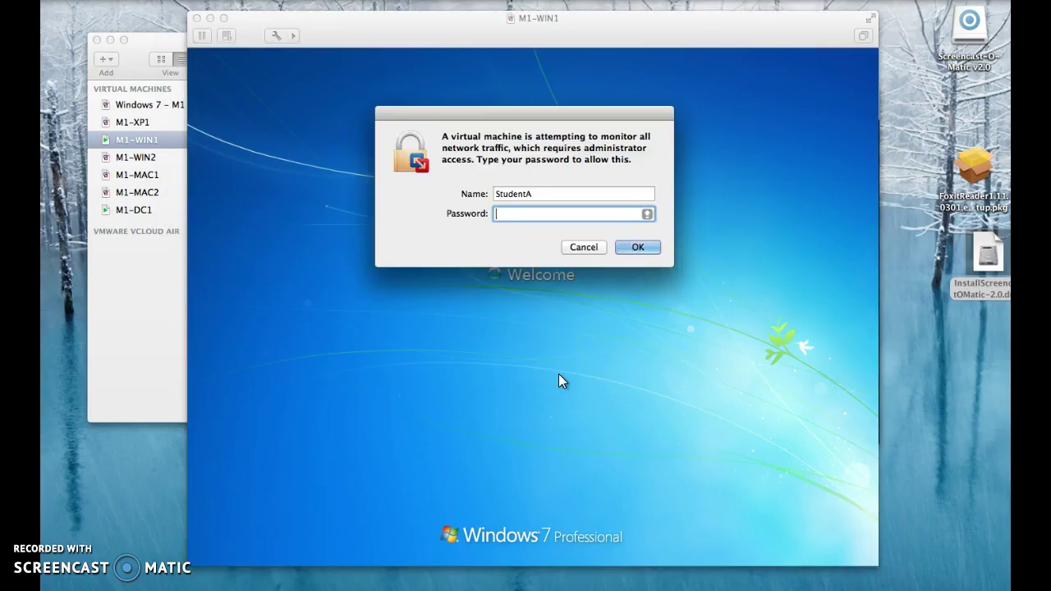
Enter the host account password to allow the virtual machine to monitor all network traffic.
type("********")
key("Return")
key("BackSpace")
type("*********")
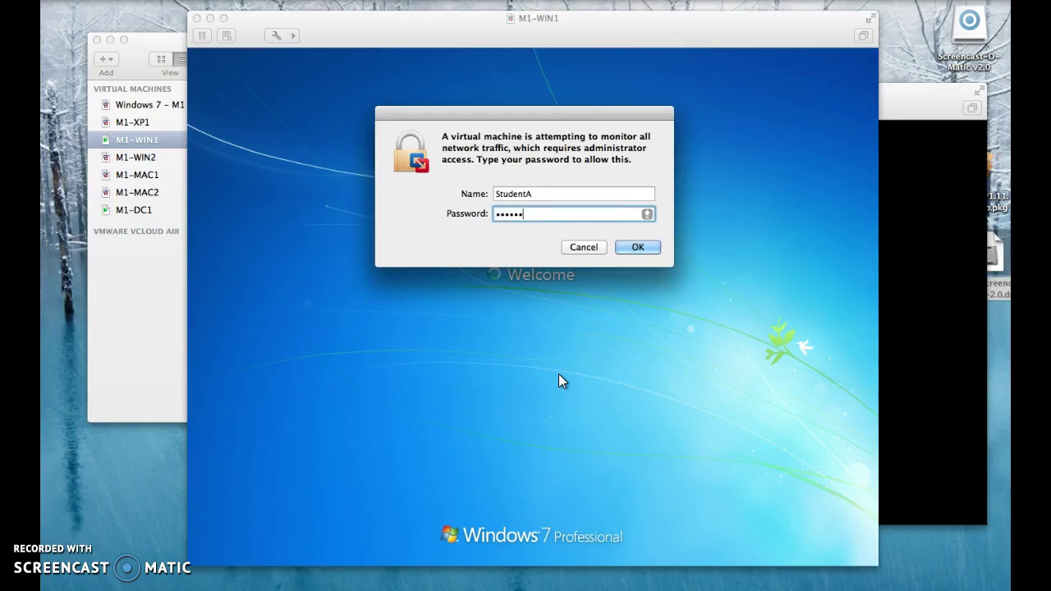
key("Return")
type("**")
key("BackSpace")
key("BackSpace")
type("********")
key("Return")
Return to the M1-WIN1 logon screen and log on again with the domain administrator's password.
left_click(534, 427)
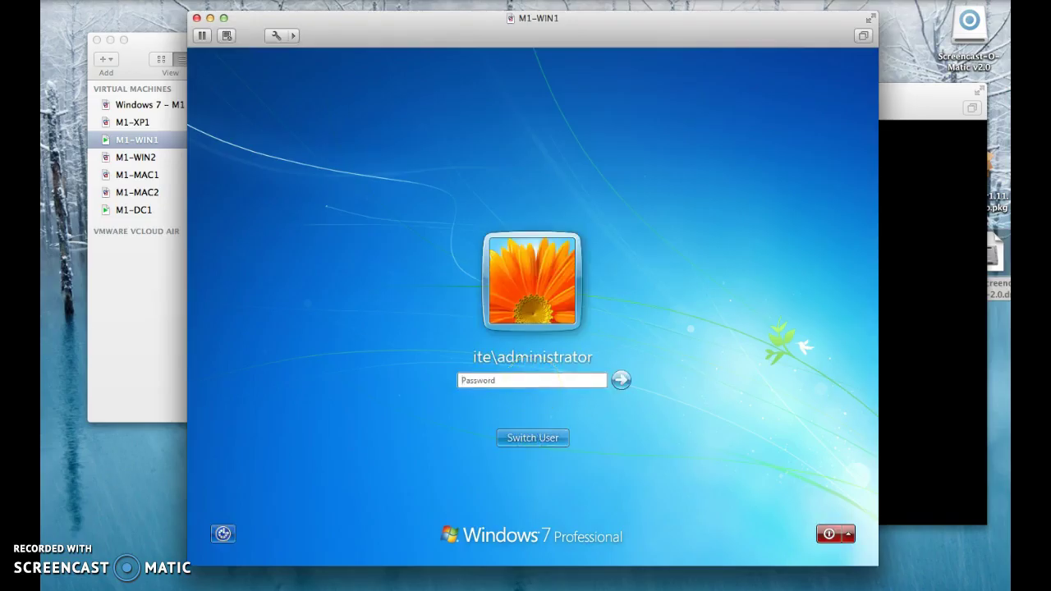
type("****")
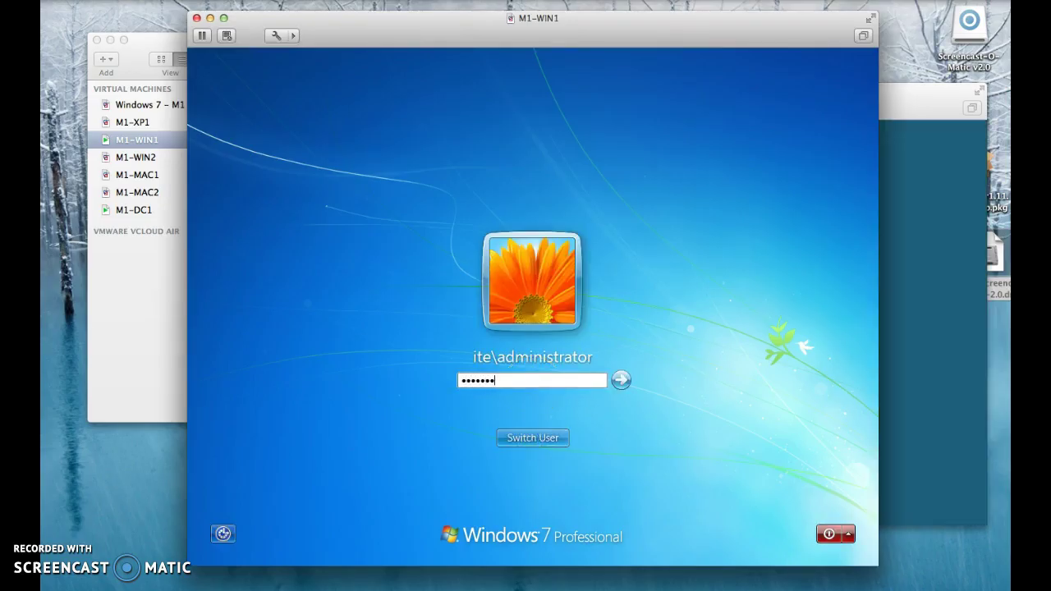
type("***")
key("Return")
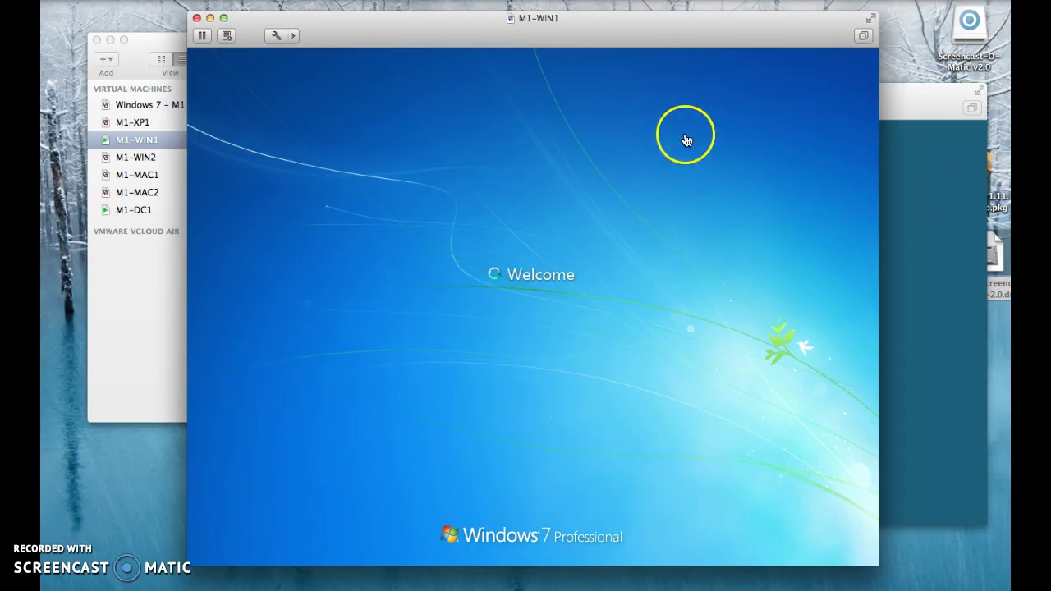
Check M1-DC1's startup, return to M1-WIN1, and close the Set Network Location dialog without choosing a location.
left_click(926, 408)
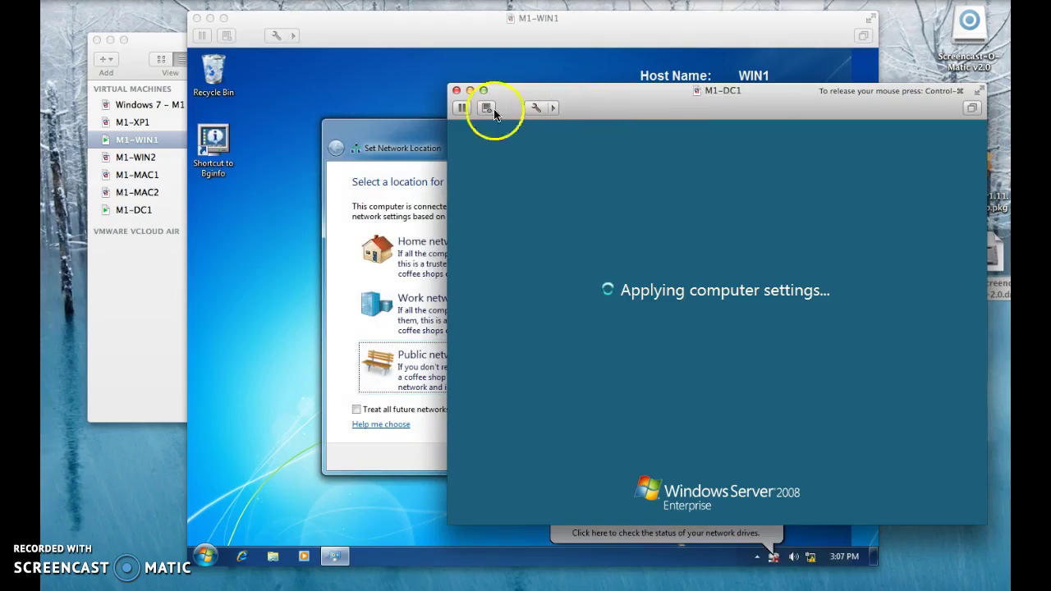
left_click(393, 113)
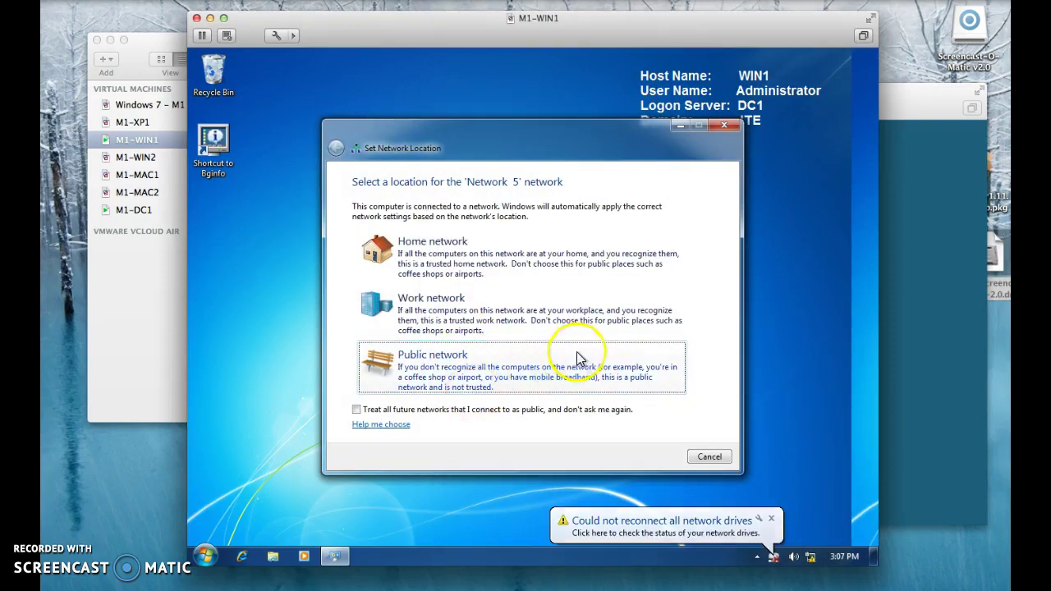
left_click(723, 125)
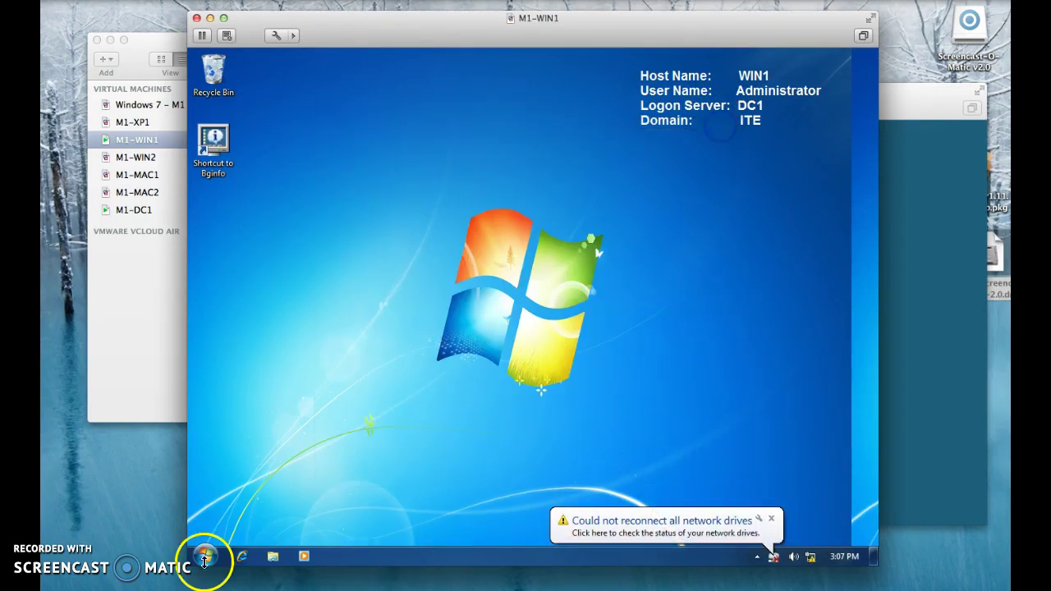
Open Computer in M1-WIN1 and look through the Windows folder on Local Disk (C:).
left_click(218, 557)
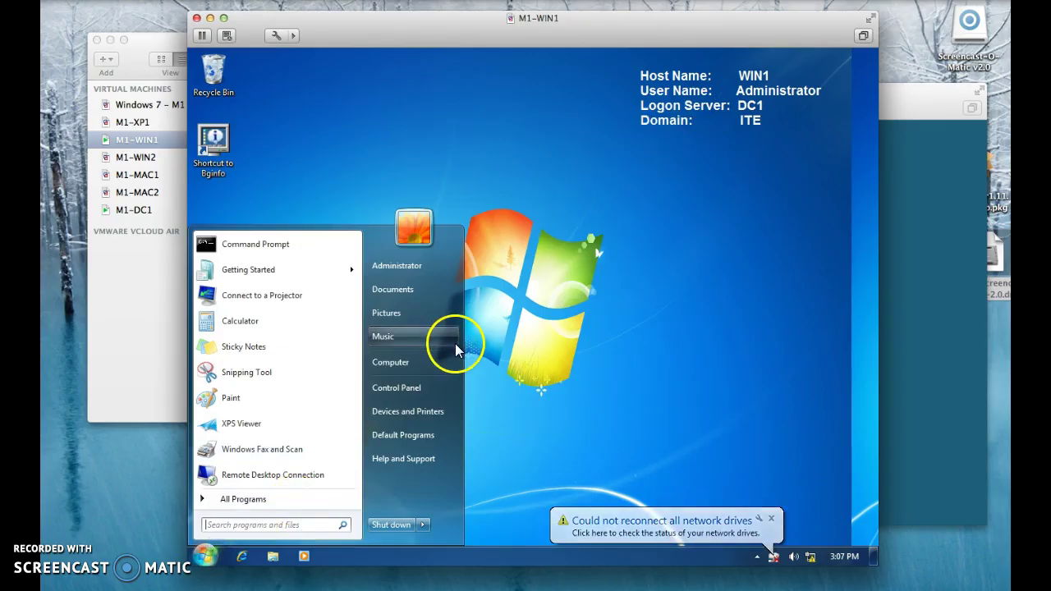
left_click(450, 367)
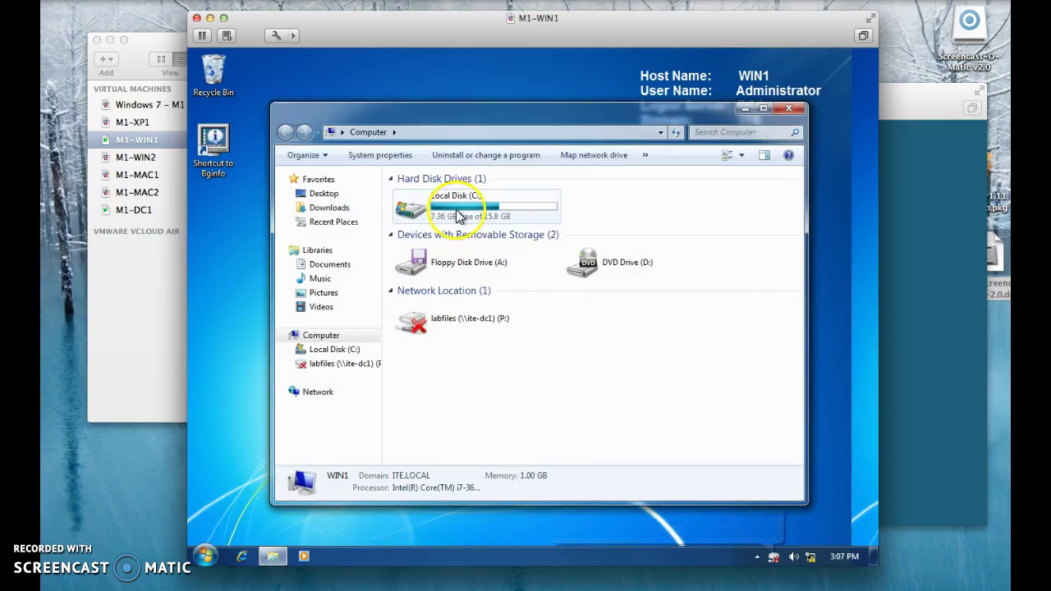
double_click(456, 212)
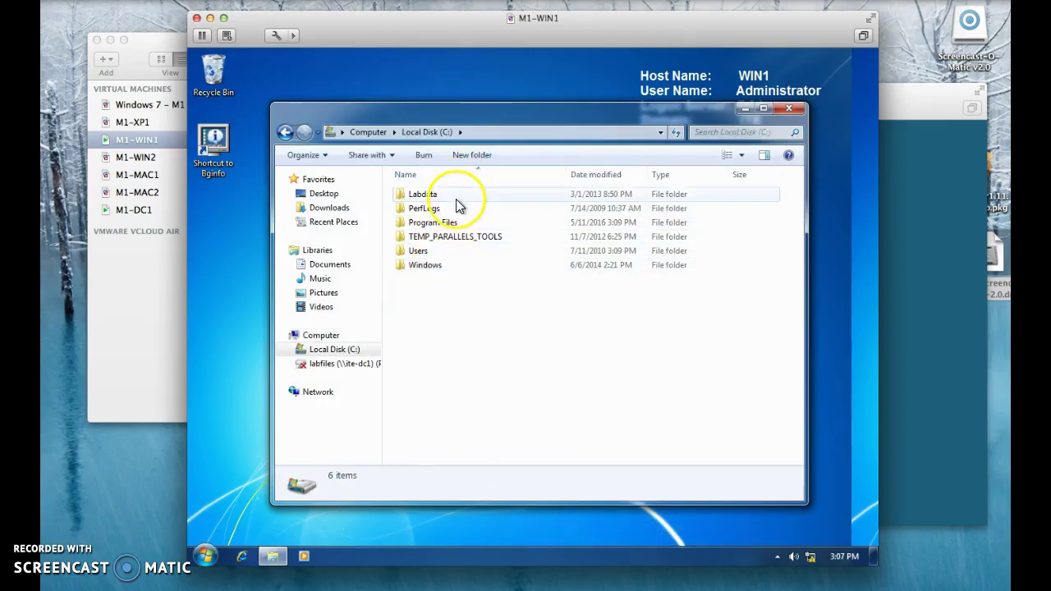
double_click(444, 264)
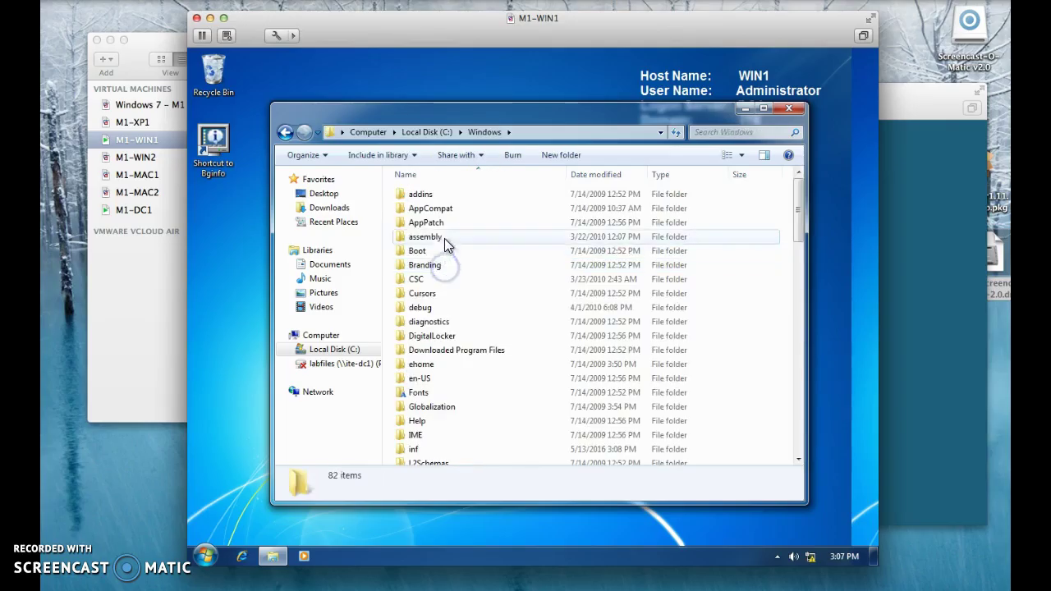
scroll(441, 298, "down", 2)
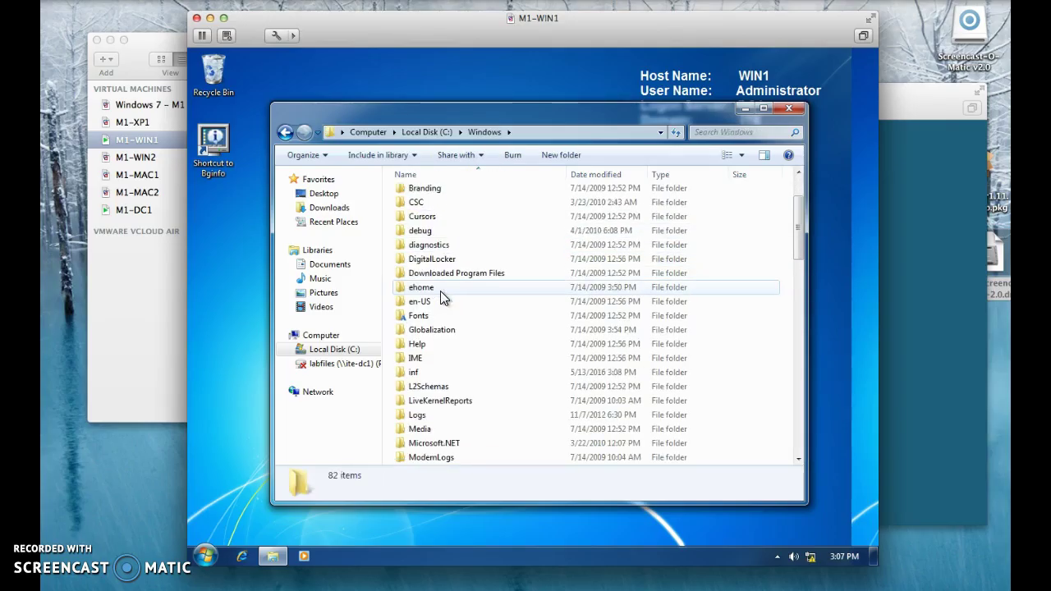
Copy all four items from the Install folder on the labfiles (P:) network drive.
left_click(344, 367)
double_click(446, 209)
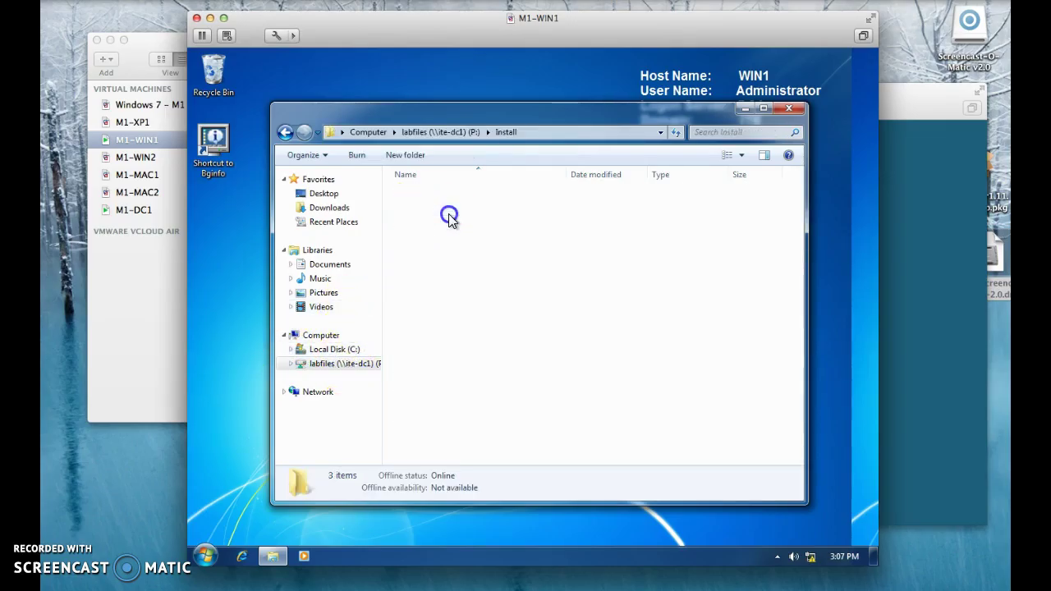
left_click_drag(452, 263, 446, 183)
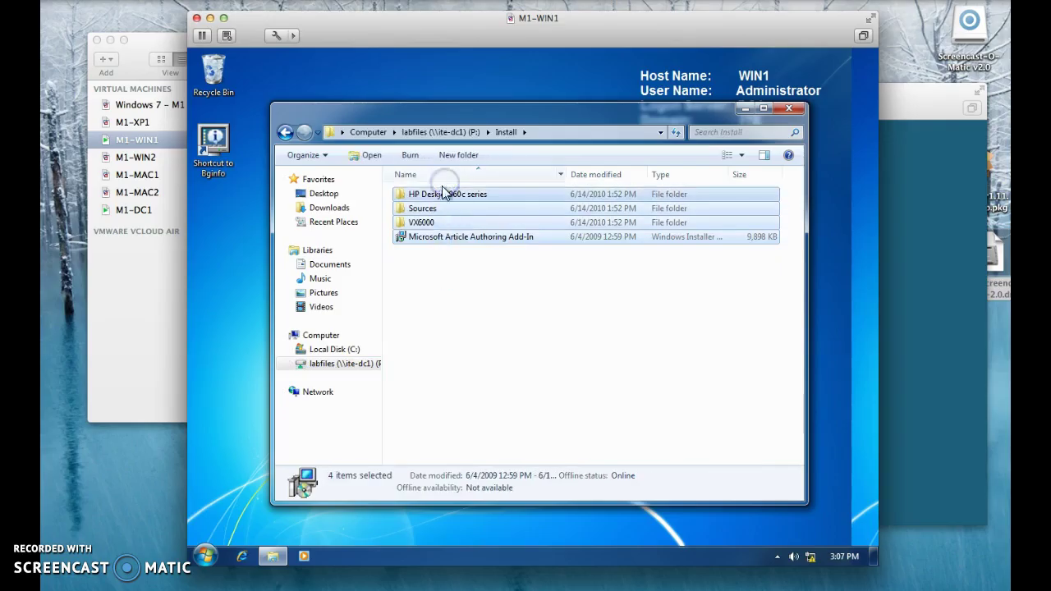
right_click(446, 212)
left_click(479, 313)
Paste the copied install items into the root of Local Disk (C:).
left_click(331, 352)
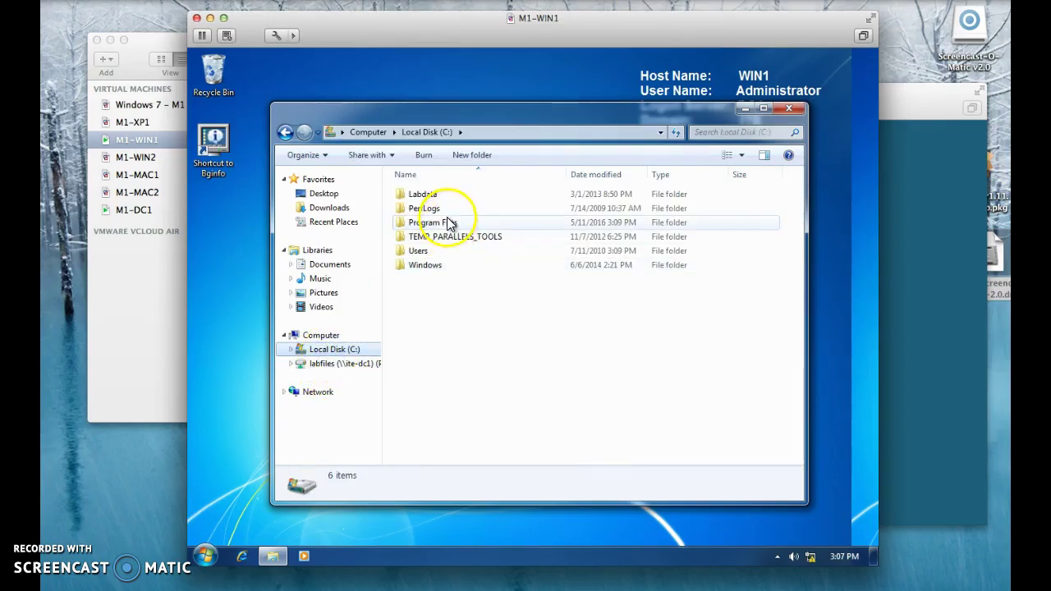
left_click(331, 350)
right_click(426, 324)
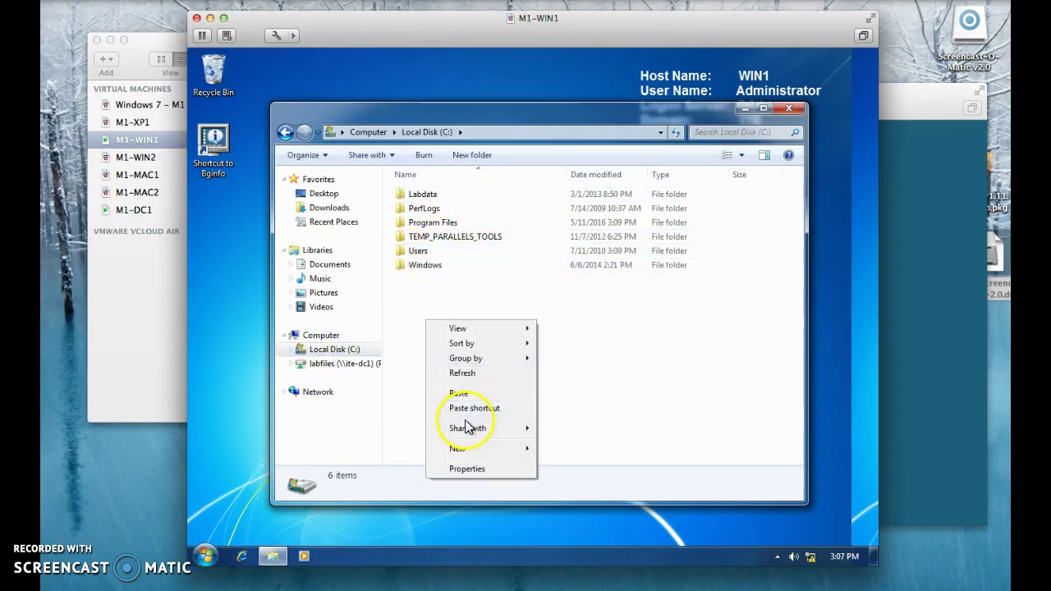
left_click(460, 393)
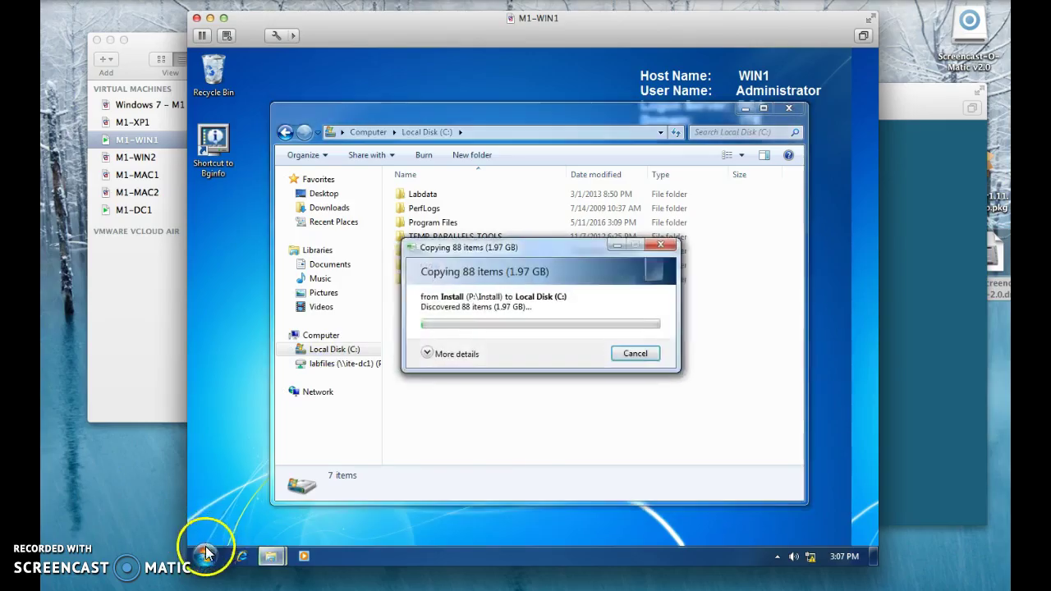
Open Control Panel and arrange its window below the file copy progress dialog so both can be seen.
left_click(207, 559)
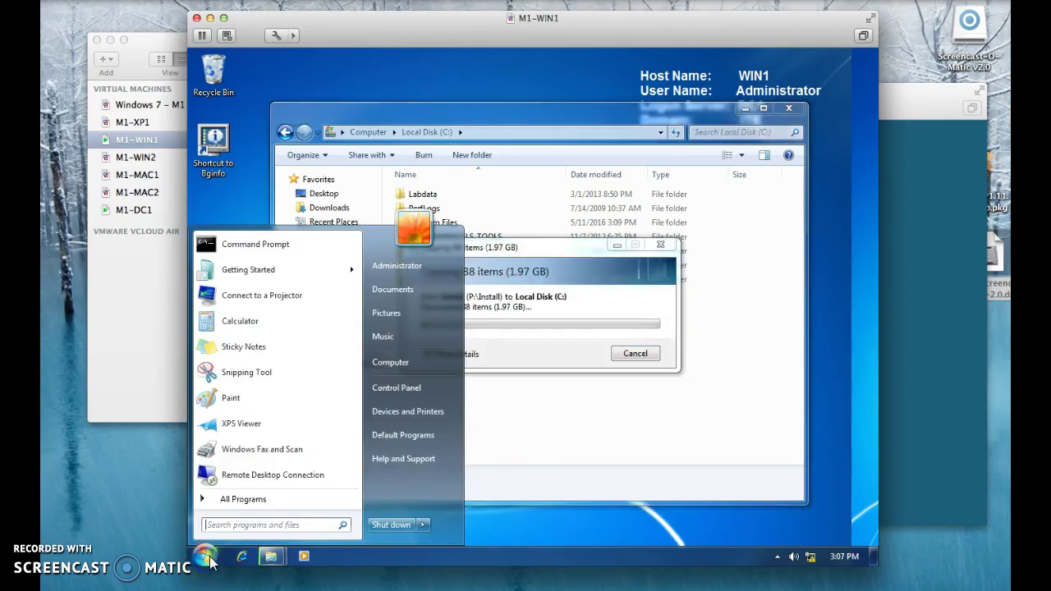
left_click(421, 393)
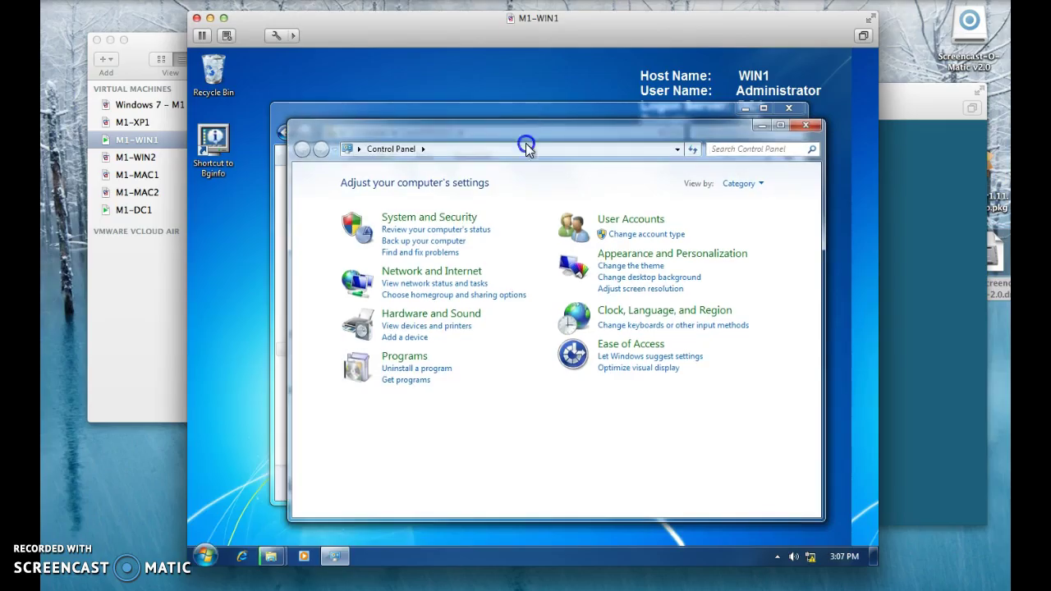
left_click_drag(528, 148, 468, 385)
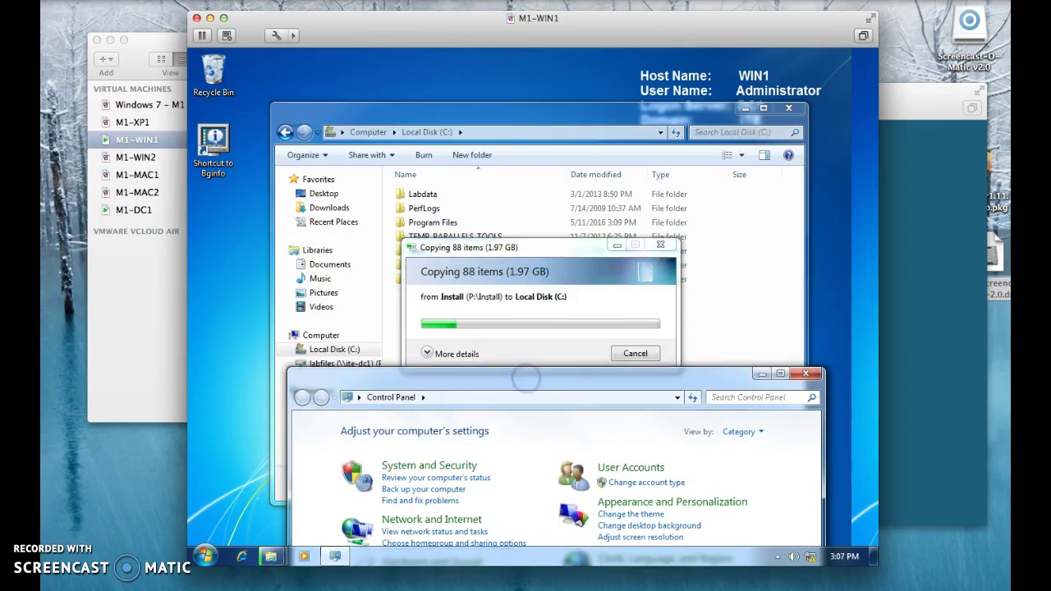
left_click(535, 246)
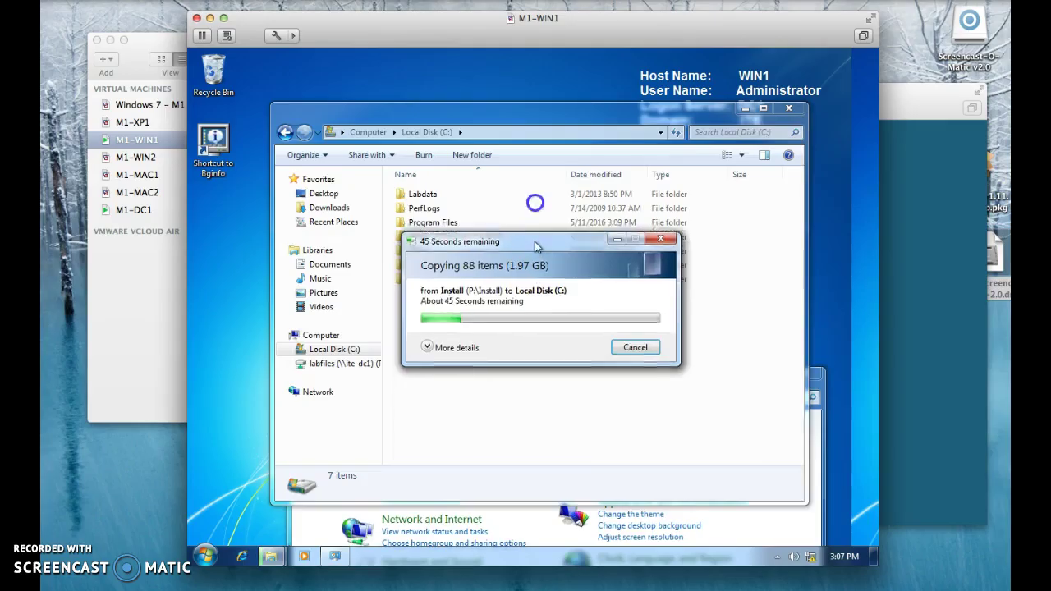
left_click_drag(536, 247, 500, 118)
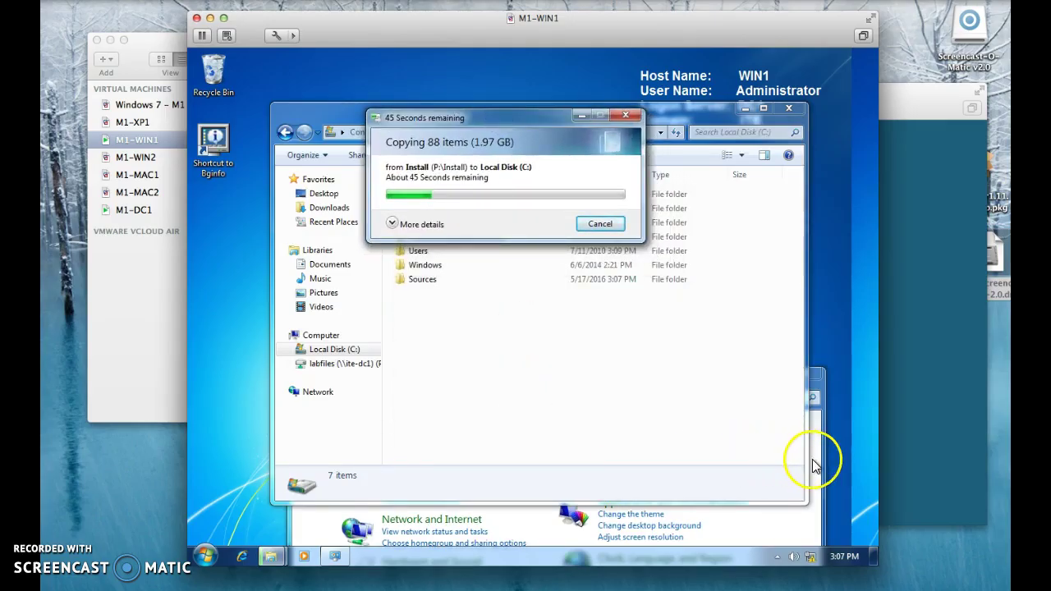
left_click(813, 465)
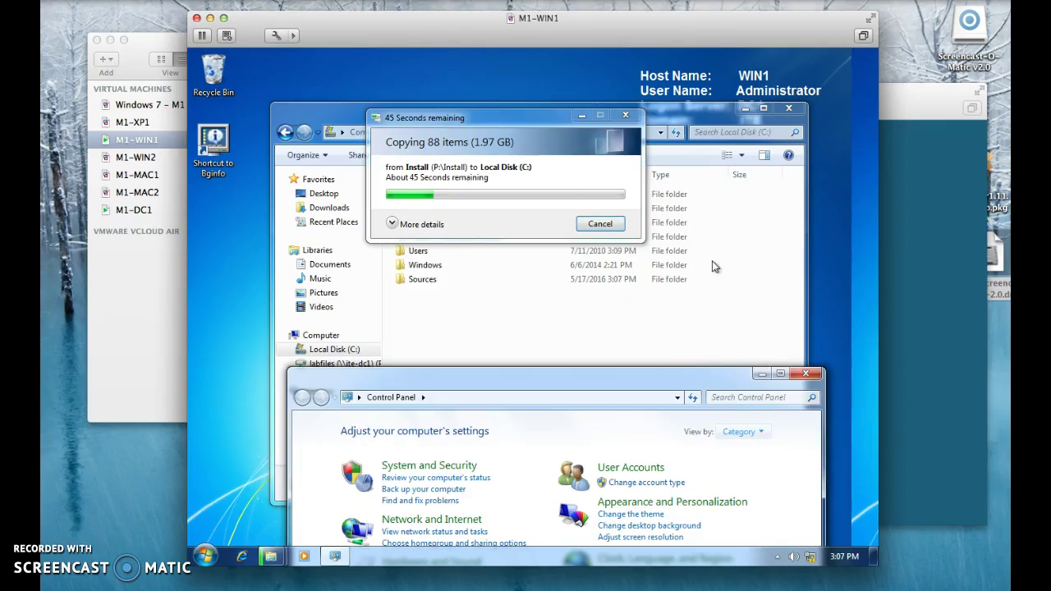
left_click_drag(568, 368, 563, 261)
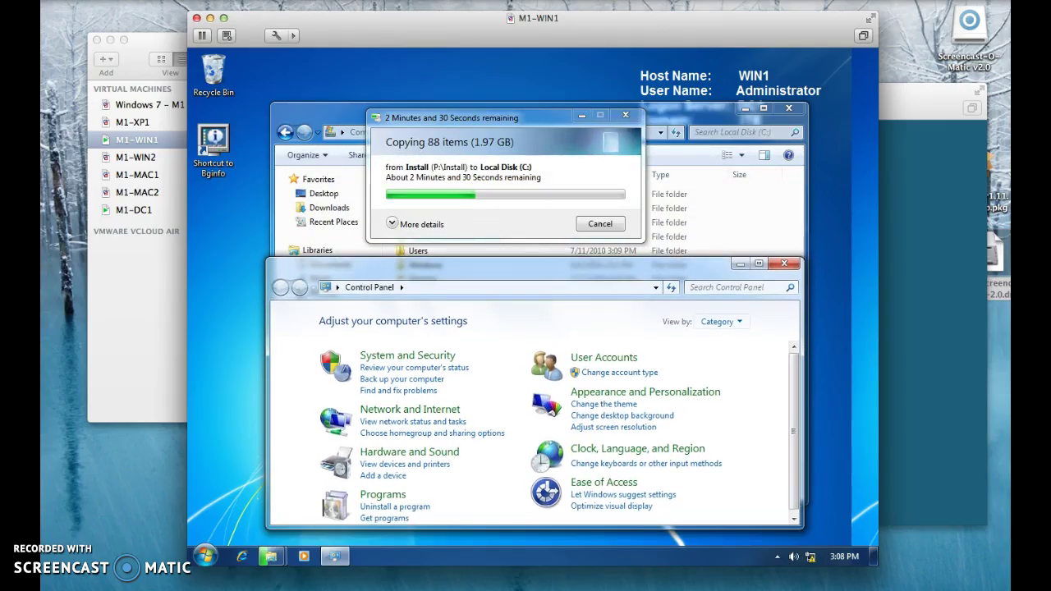
Switch to the M1-DC1 virtual machine and send it Ctrl-Alt-Del to reach its logon prompt.
left_click(937, 282)
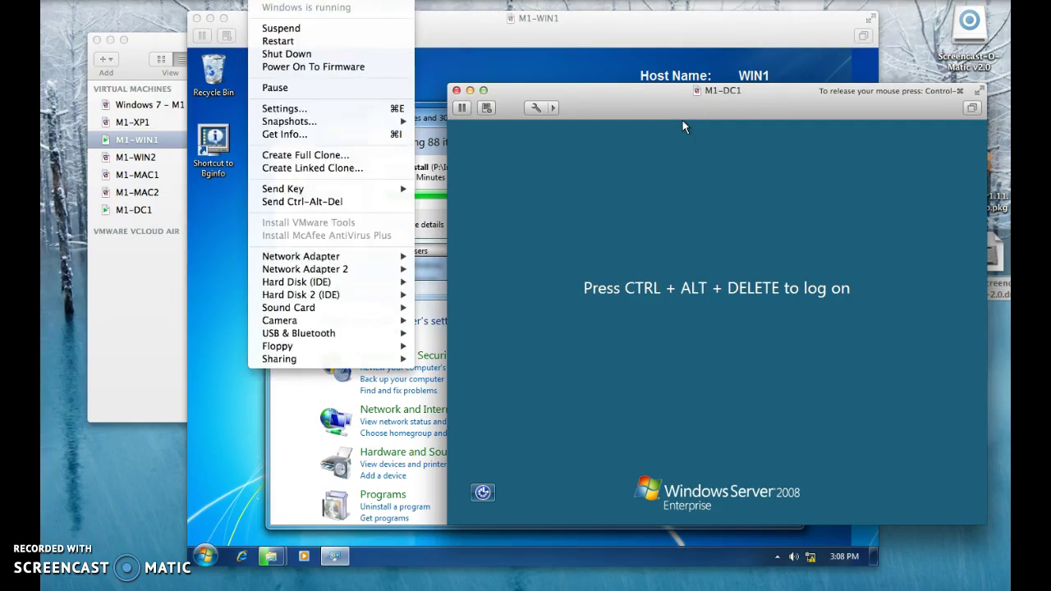
left_click(317, 110)
left_click(279, 3)
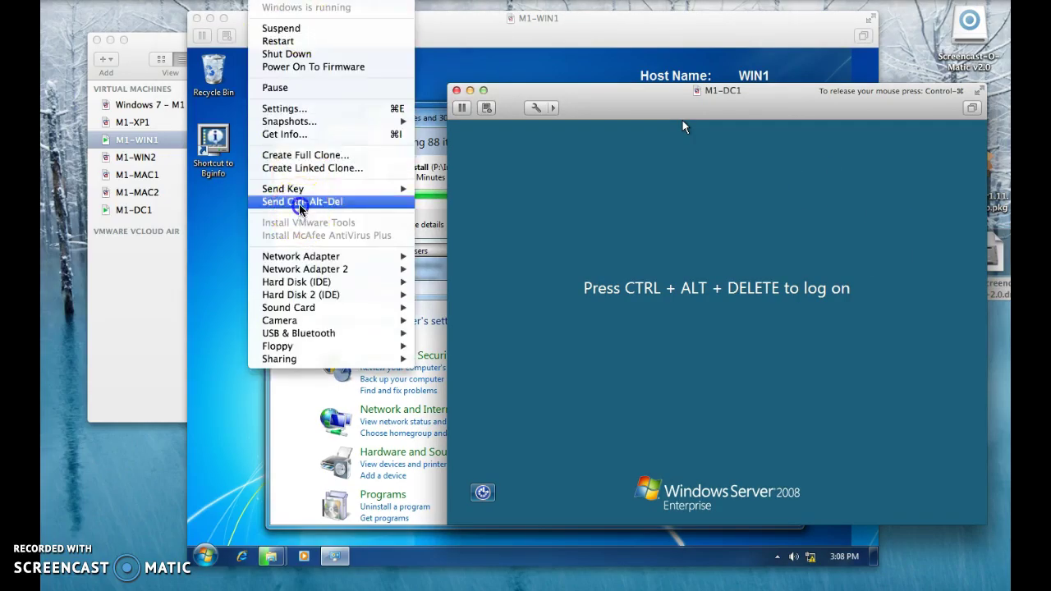
left_click(293, 204)
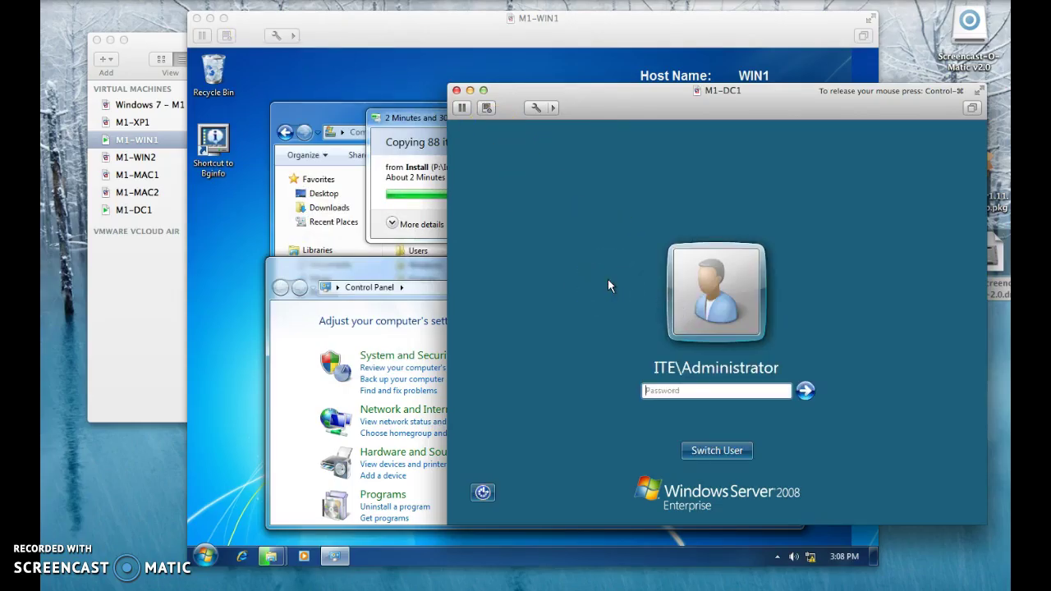
Enter the Administrator account's password on M1-DC1, correcting the mistyped entry, and log on.
type("•••••••")
key("BackSpace")
key("BackSpace")
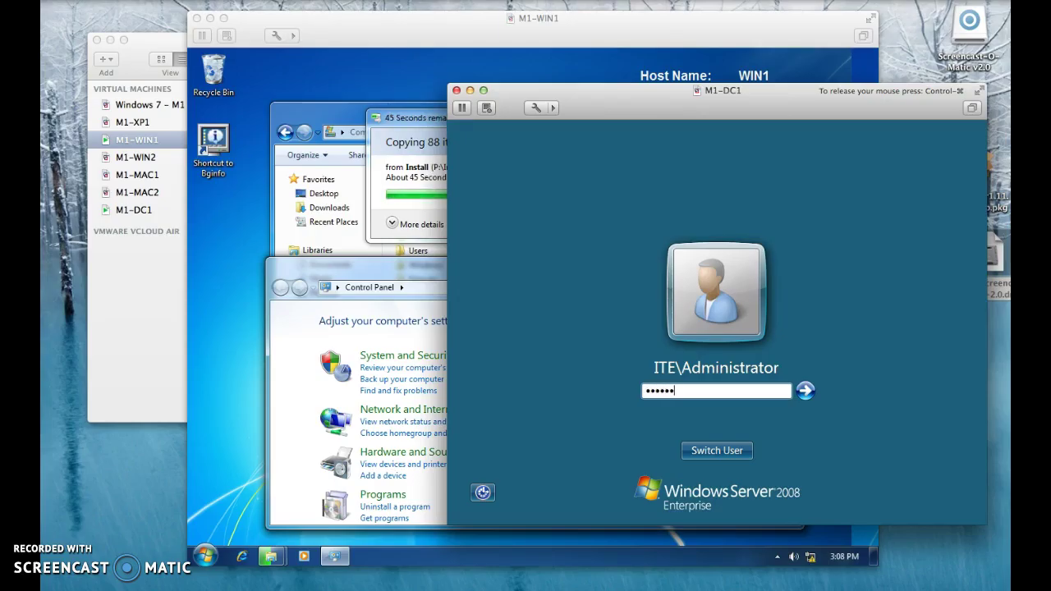
key("BackSpace")
key("BackSpace")
key("BackSpace")
key("BackSpace")
key("BackSpace")
key("BackSpace")
type("•••••••")
key("Return")
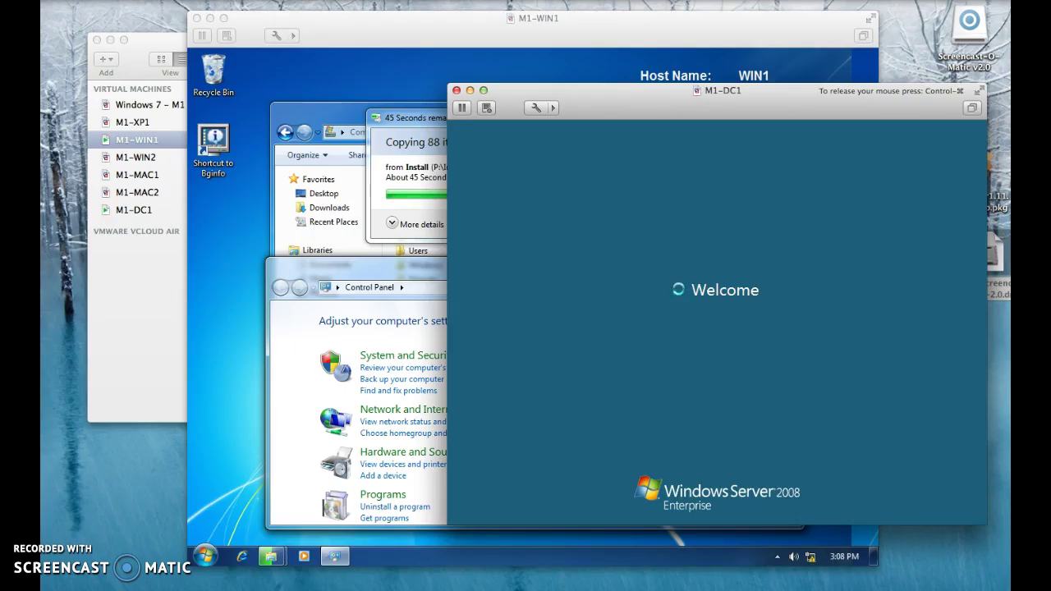
Check the copy progress in M1-WIN1, then return to M1-DC1 and cancel its Shutdown Event Tracker.
left_click(409, 150)
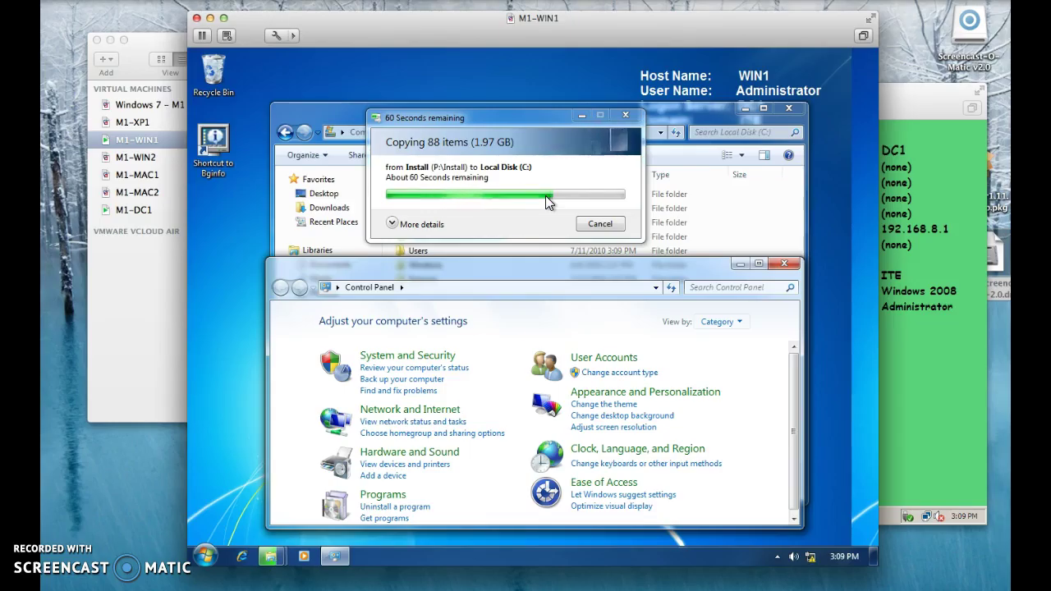
left_click(628, 235)
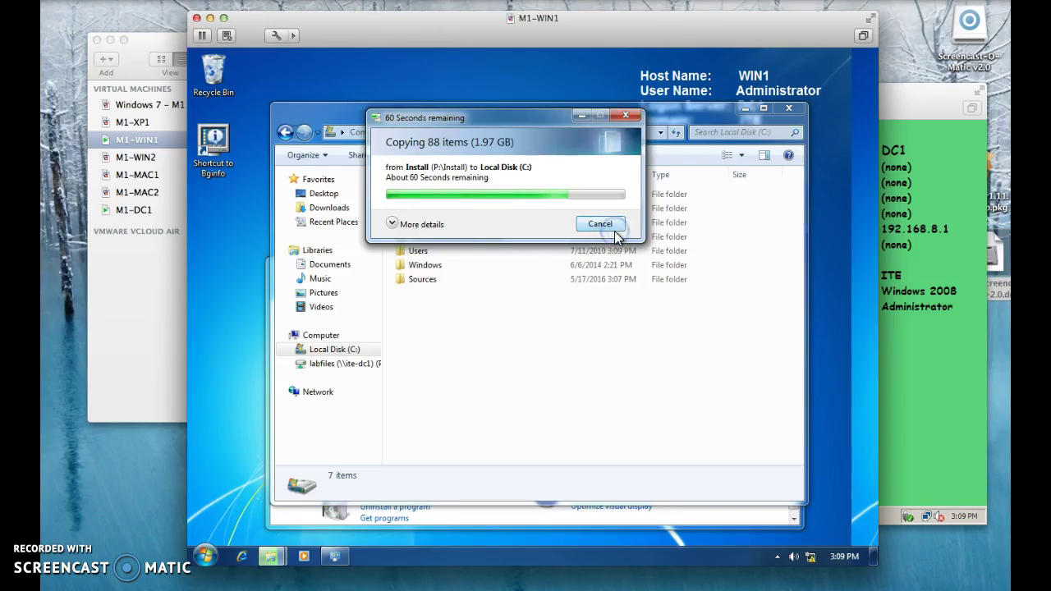
left_click(903, 245)
left_click(778, 410)
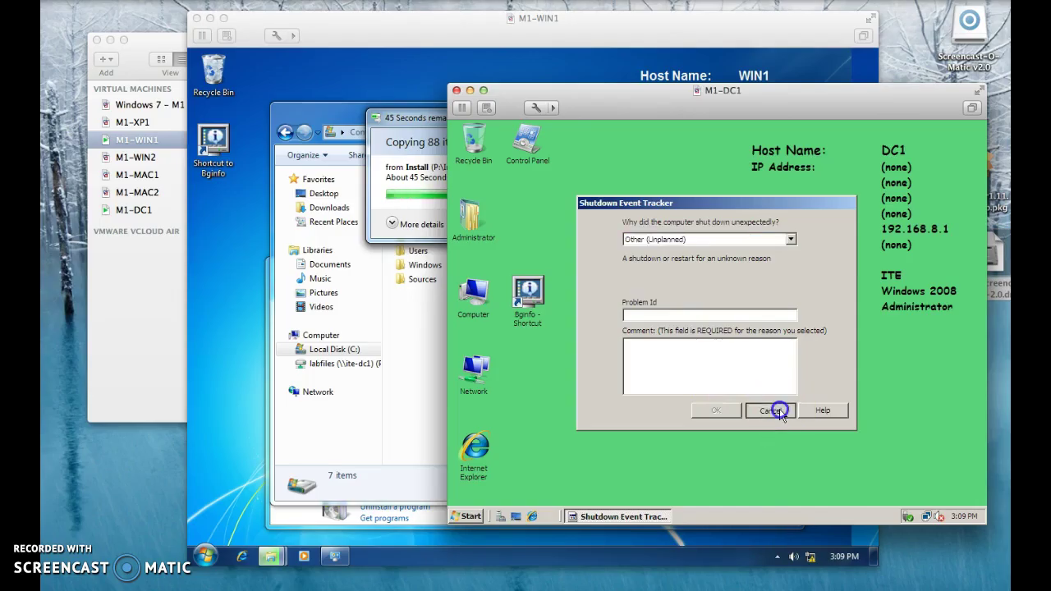
left_click(464, 517)
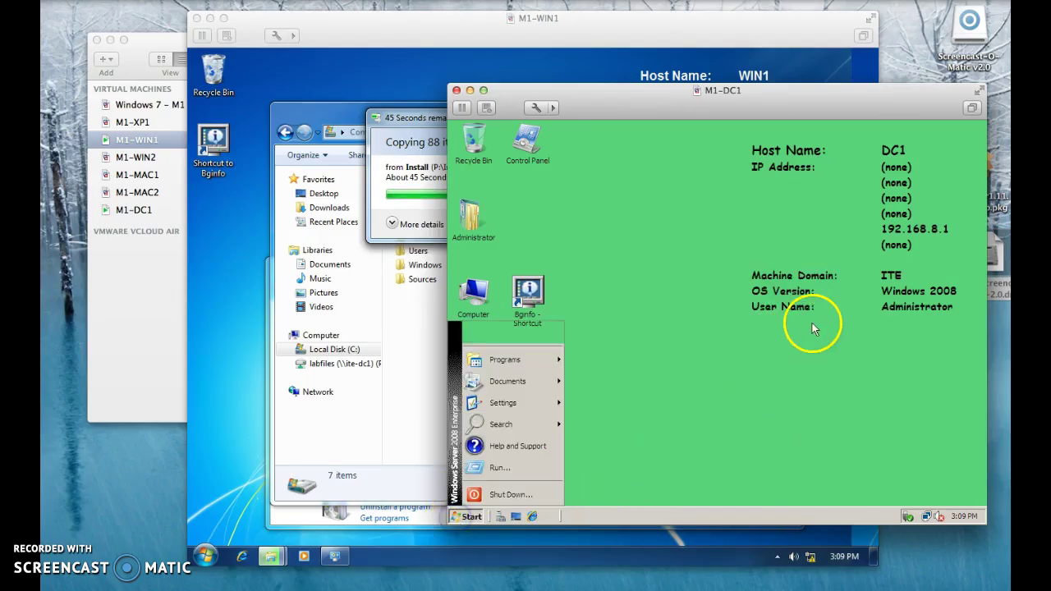
Show the copy details in M1-WIN1 and skip the items that need administrator permission for all current items.
left_click(425, 352)
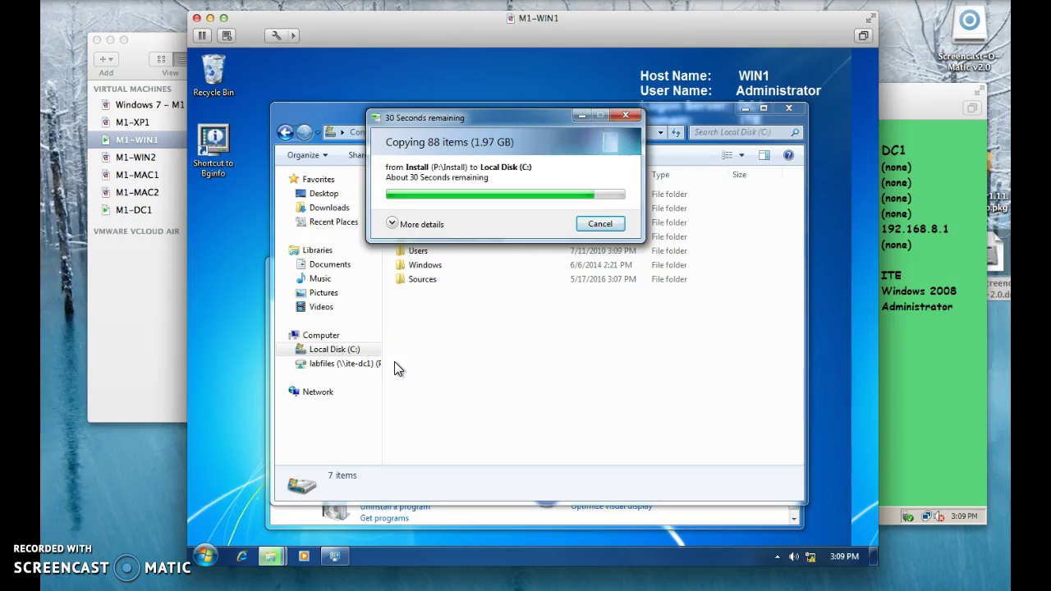
left_click(405, 224)
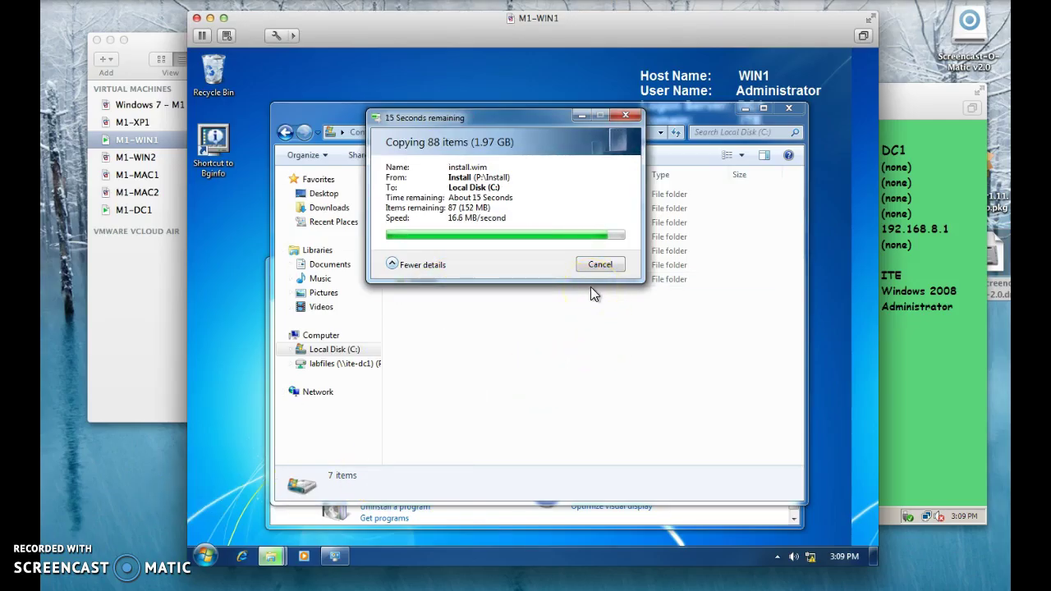
left_click(565, 245)
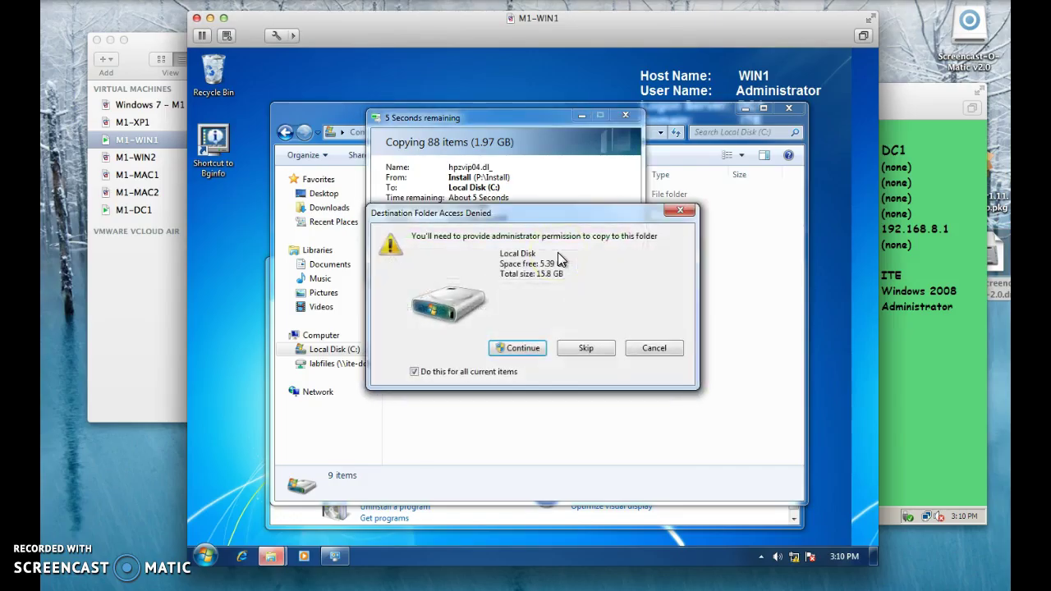
left_click(584, 354)
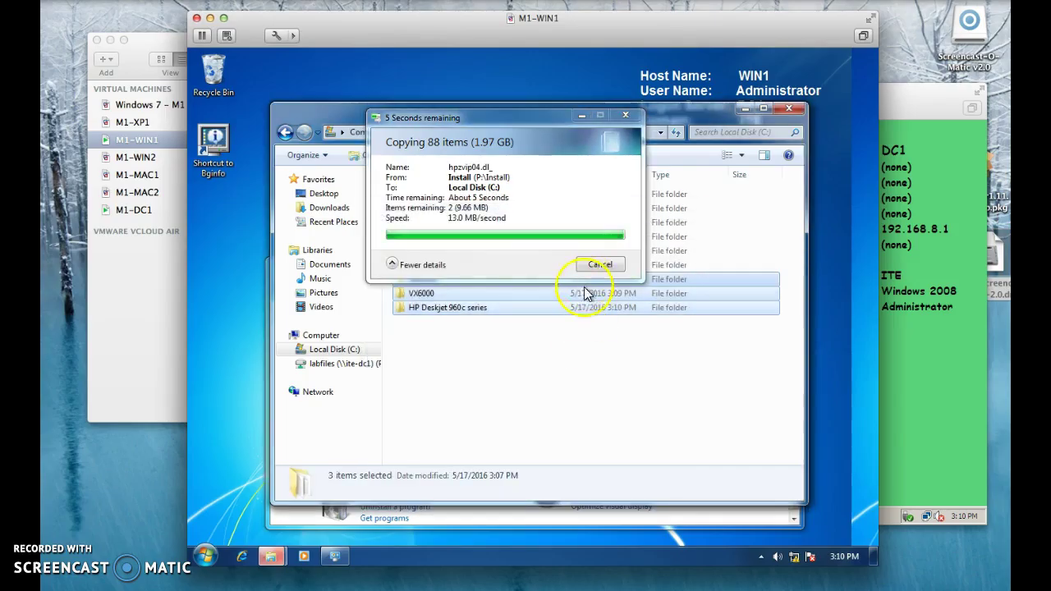
left_click(598, 369)
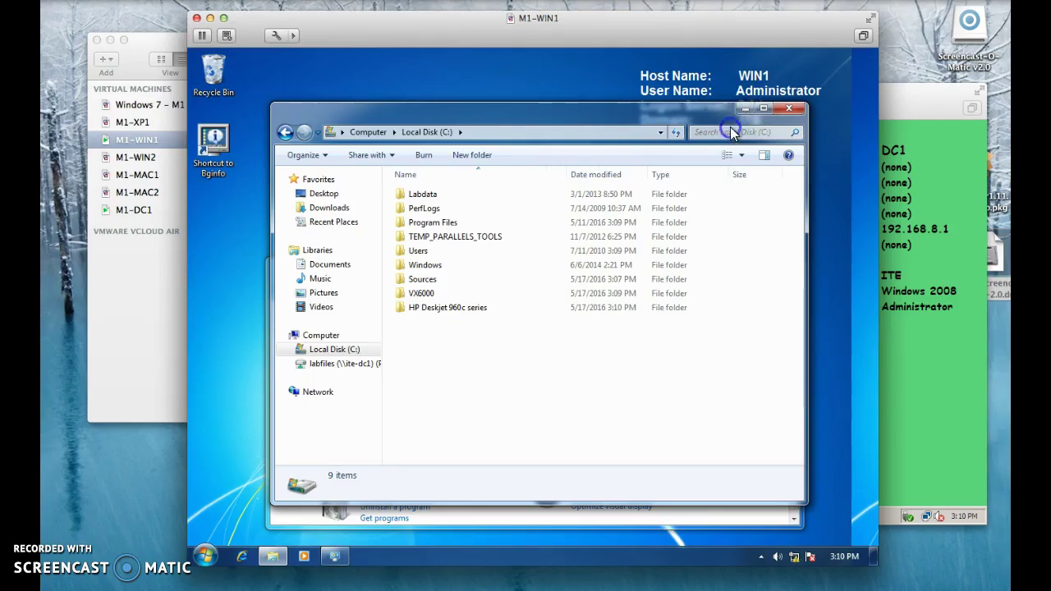
Check the root of Local Disk (C:) for the copied Sources, VX6000 and HP Deskjet 960c series folders and select them.
left_click(484, 380)
left_click(279, 562)
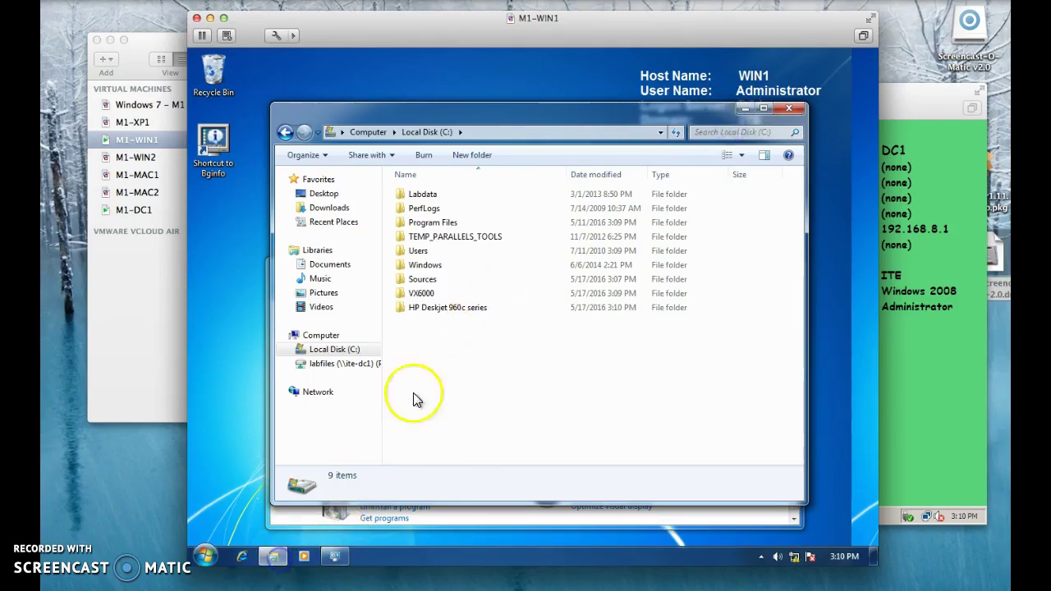
left_click(627, 391)
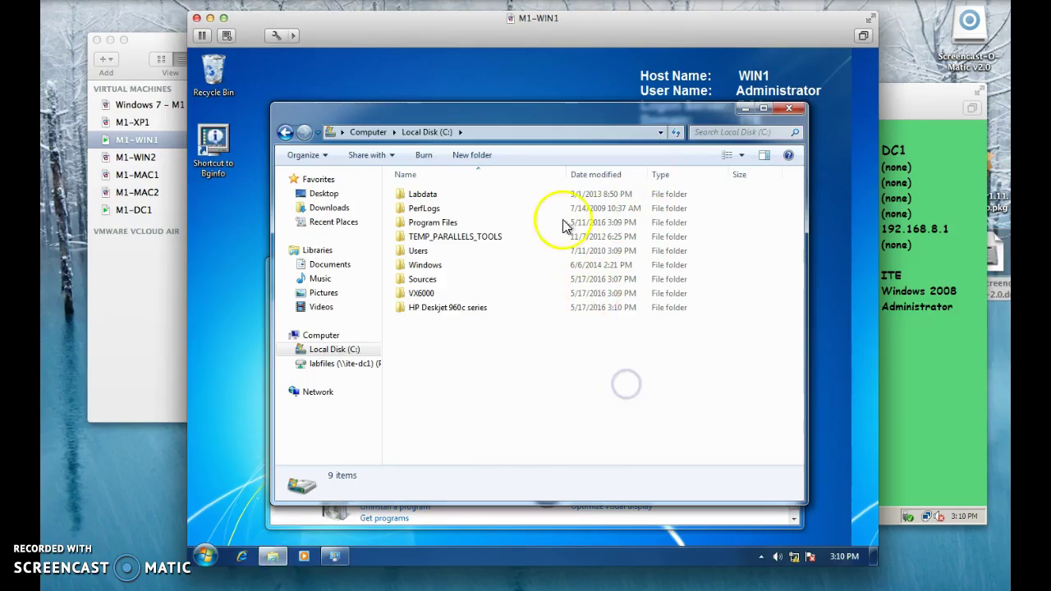
left_click_drag(535, 356, 516, 269)
left_click(517, 339)
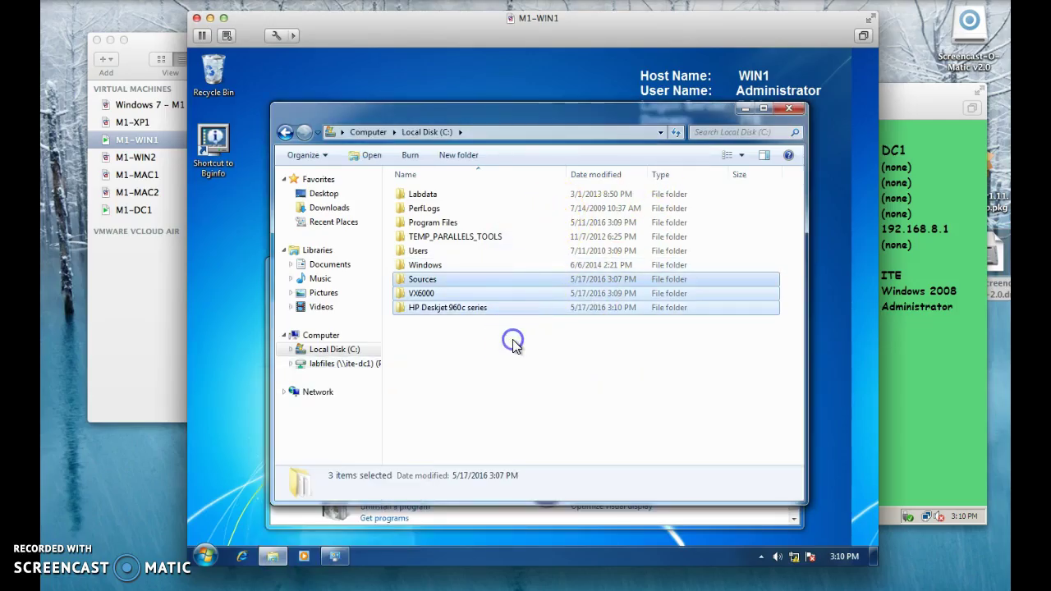
Open Devices and Printers from Control Panel and maximize its window.
left_click(336, 557)
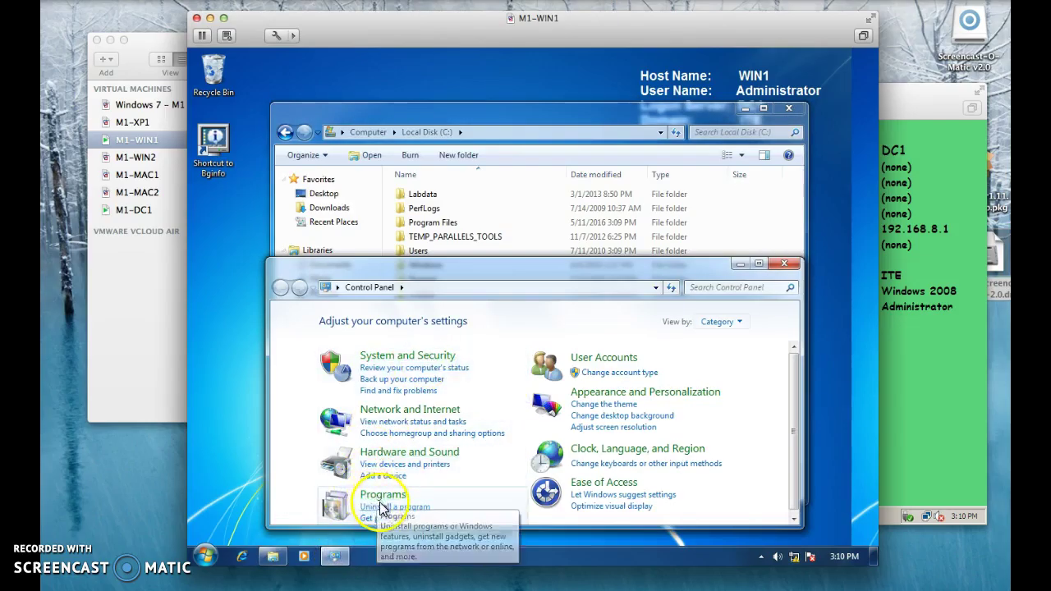
left_click(391, 466)
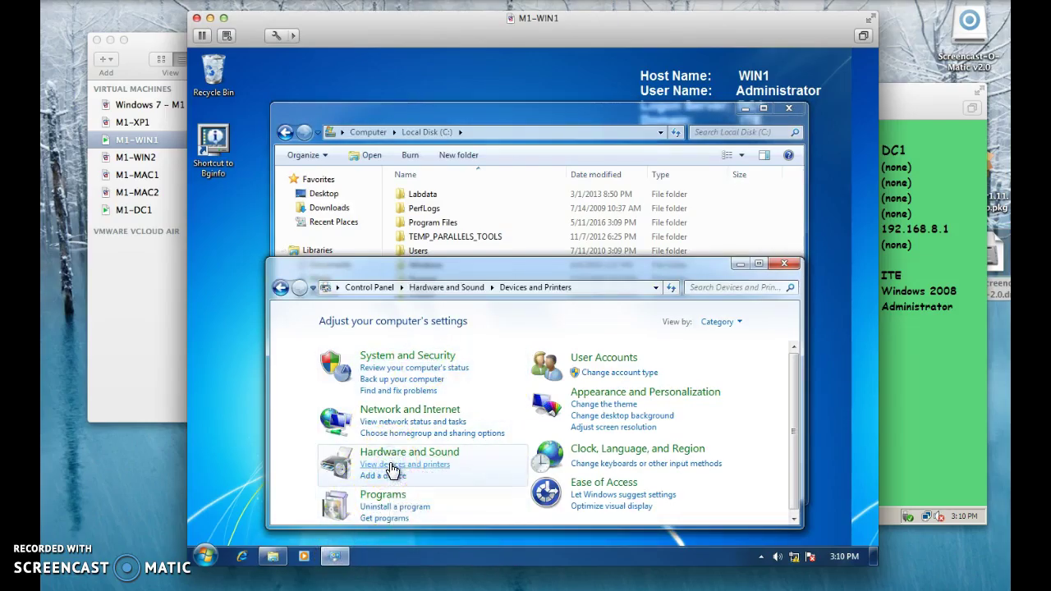
left_click_drag(664, 265, 663, 141)
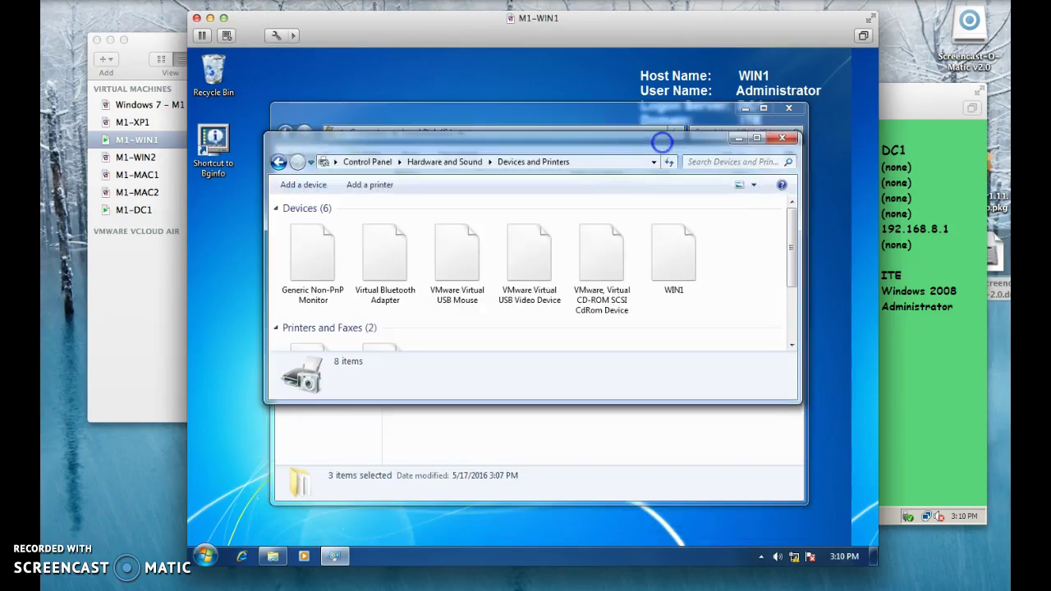
left_click(759, 141)
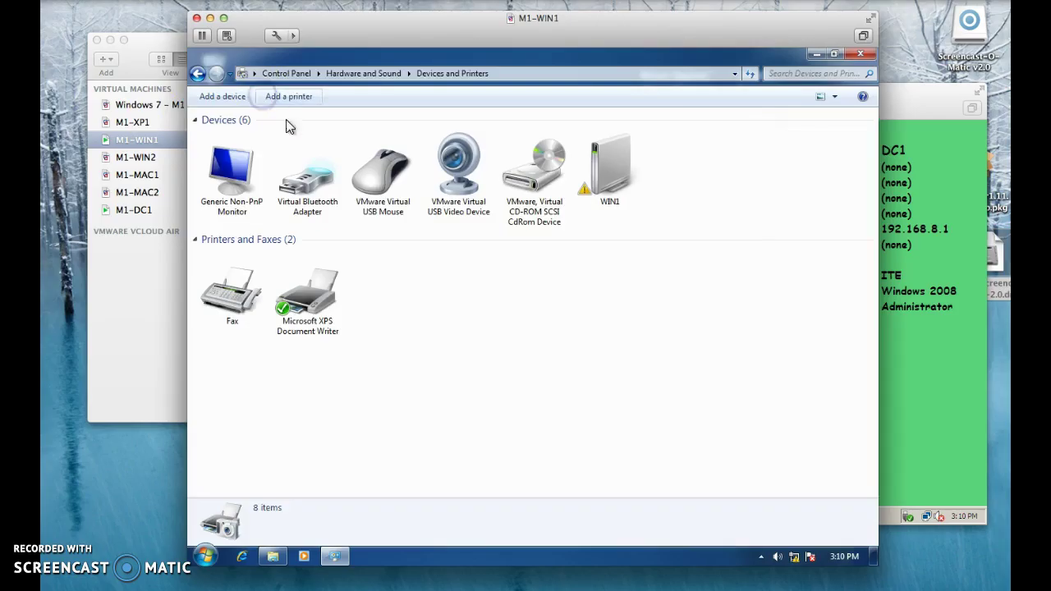
Start adding a local printer on the existing LPT1: (Printer Port).
left_click(309, 99)
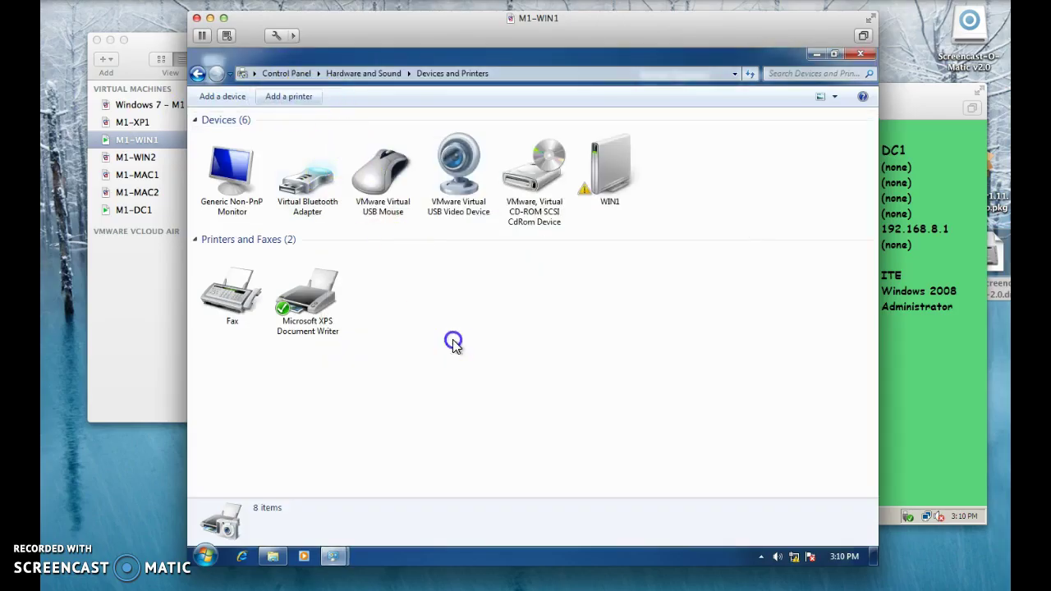
mouse_move(337, 555)
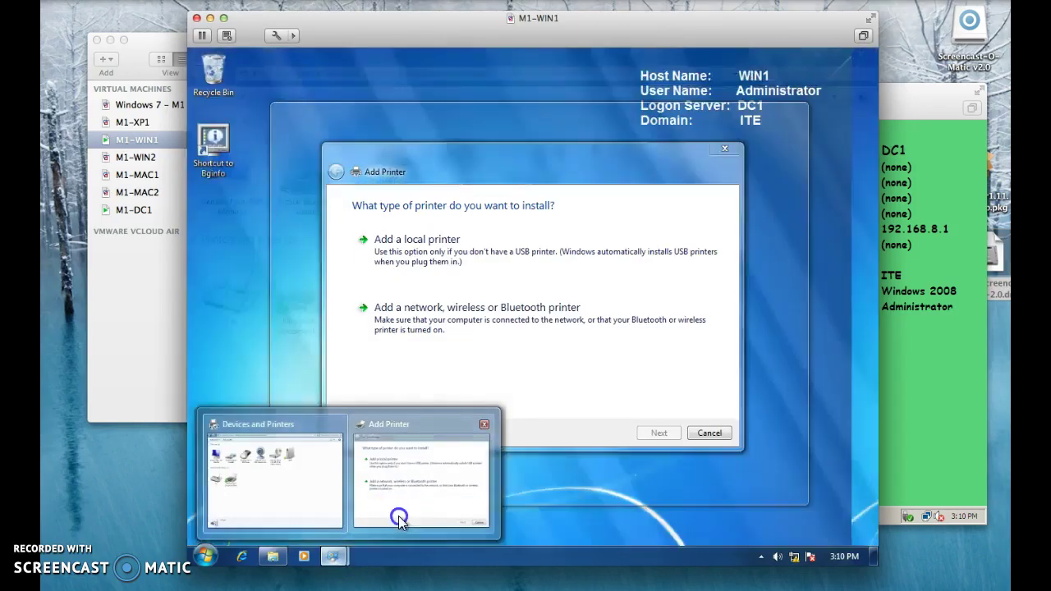
left_click(399, 518)
left_click(540, 258)
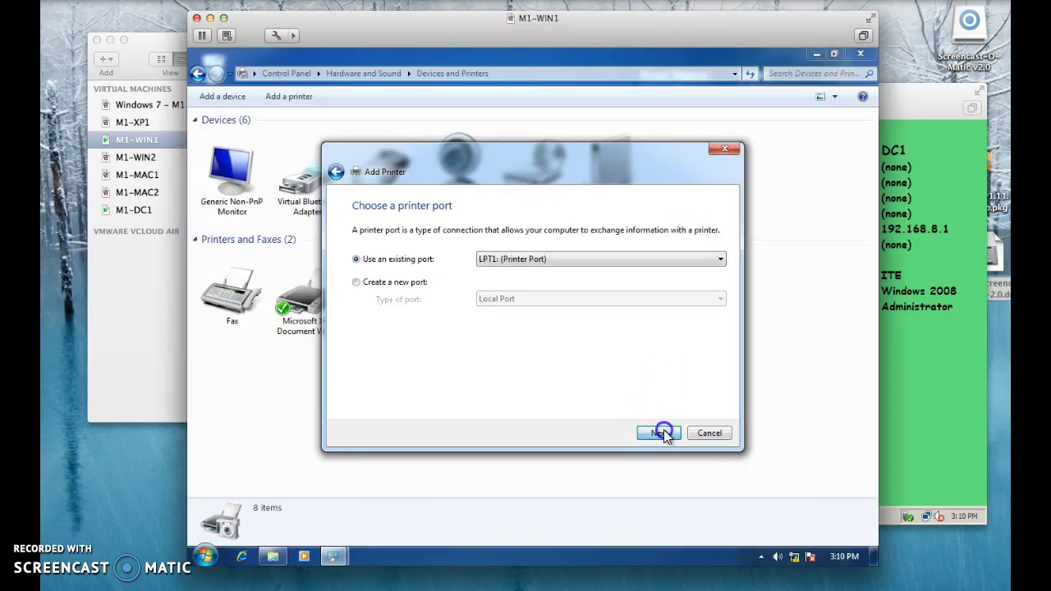
Load the printer driver from disk using the hpf960k setup file in C:\HP Deskjet 960c series.
left_click(699, 383)
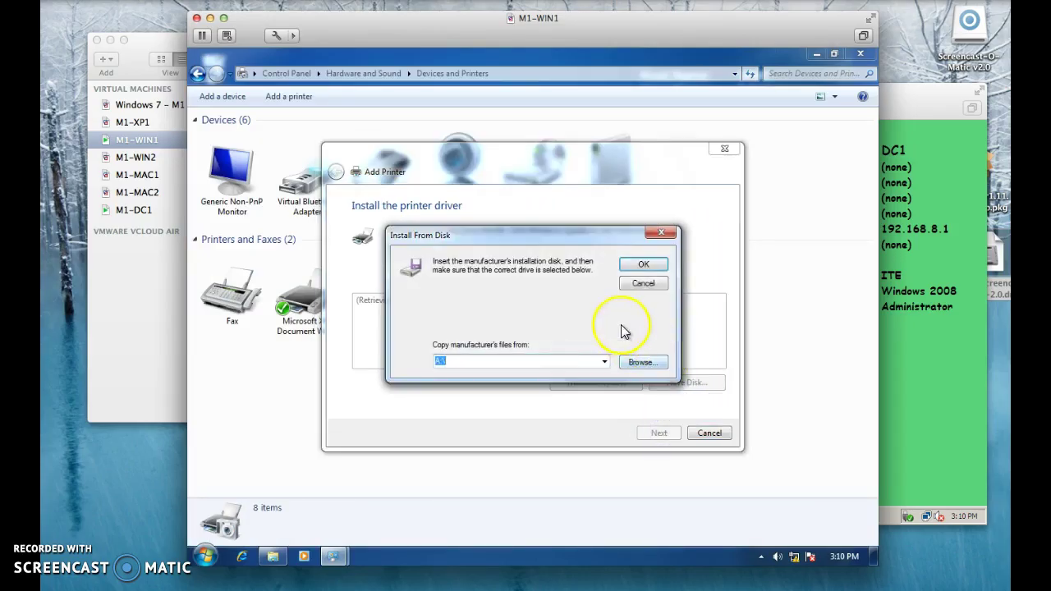
left_click(641, 362)
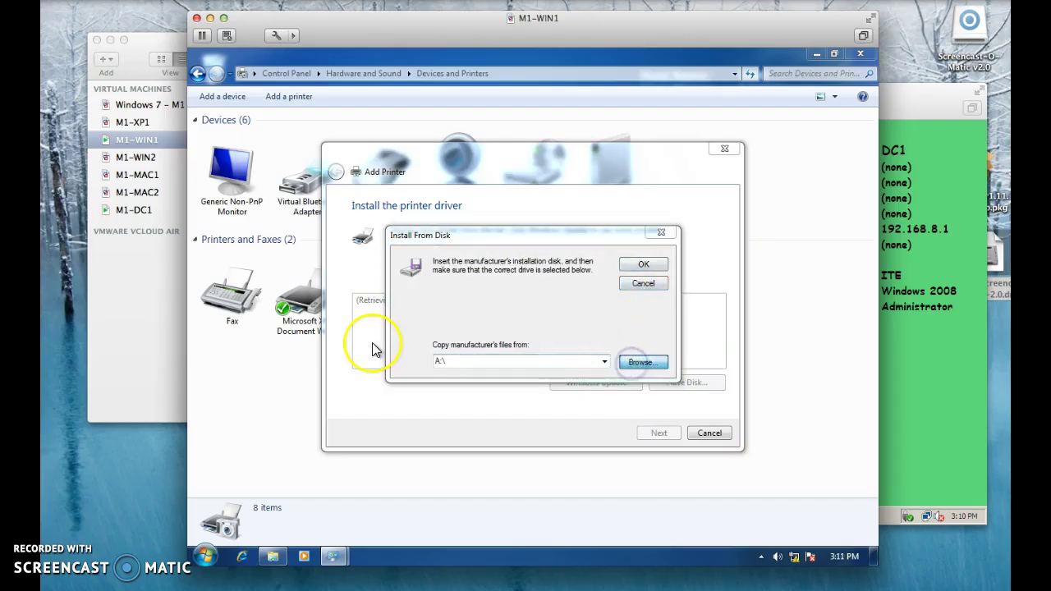
left_click(430, 444)
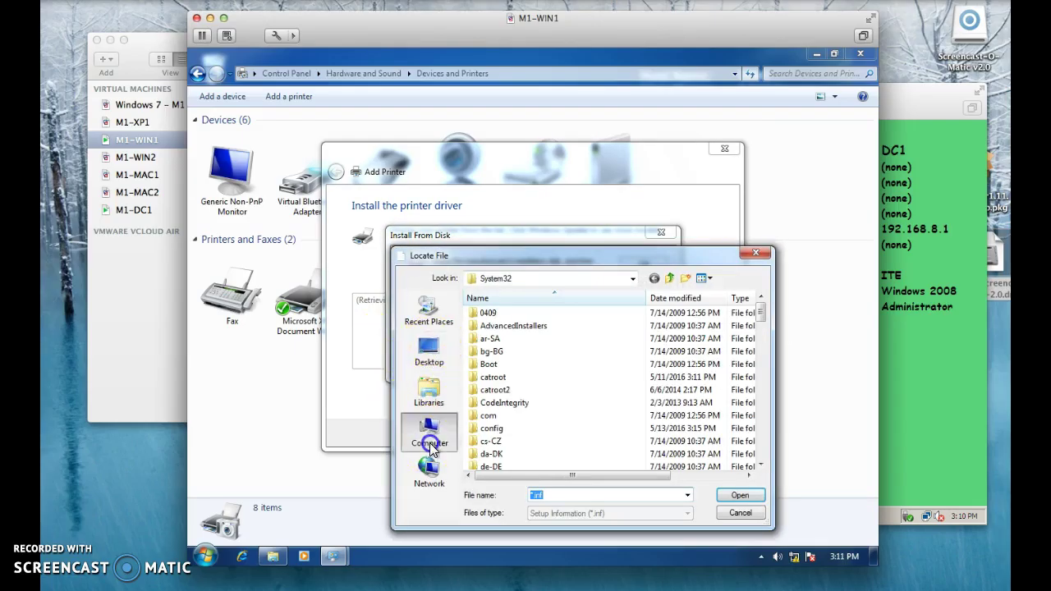
double_click(535, 337)
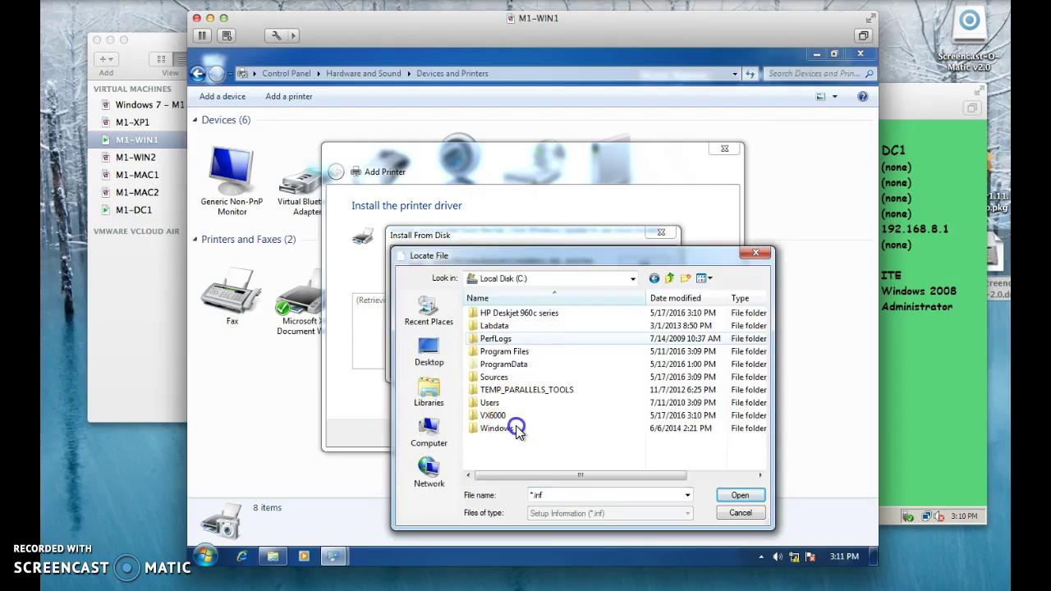
double_click(503, 427)
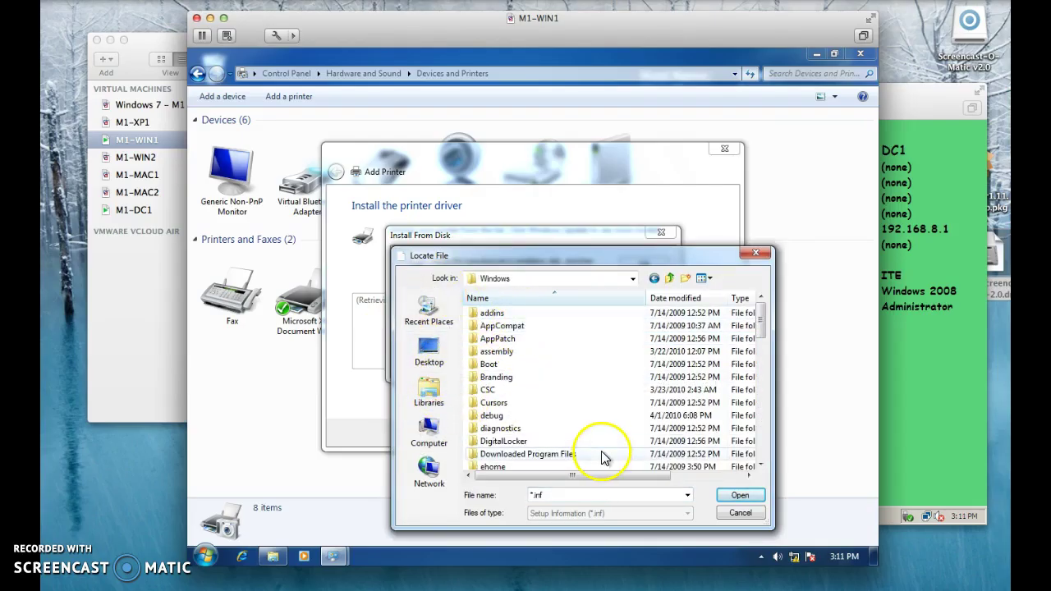
left_click(669, 279)
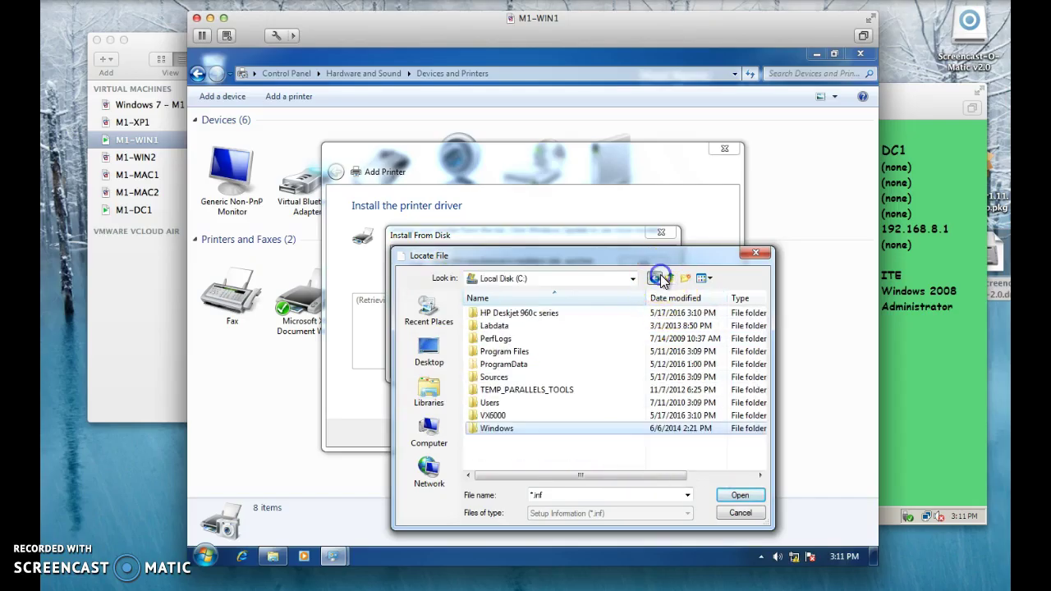
double_click(529, 314)
left_click(533, 327)
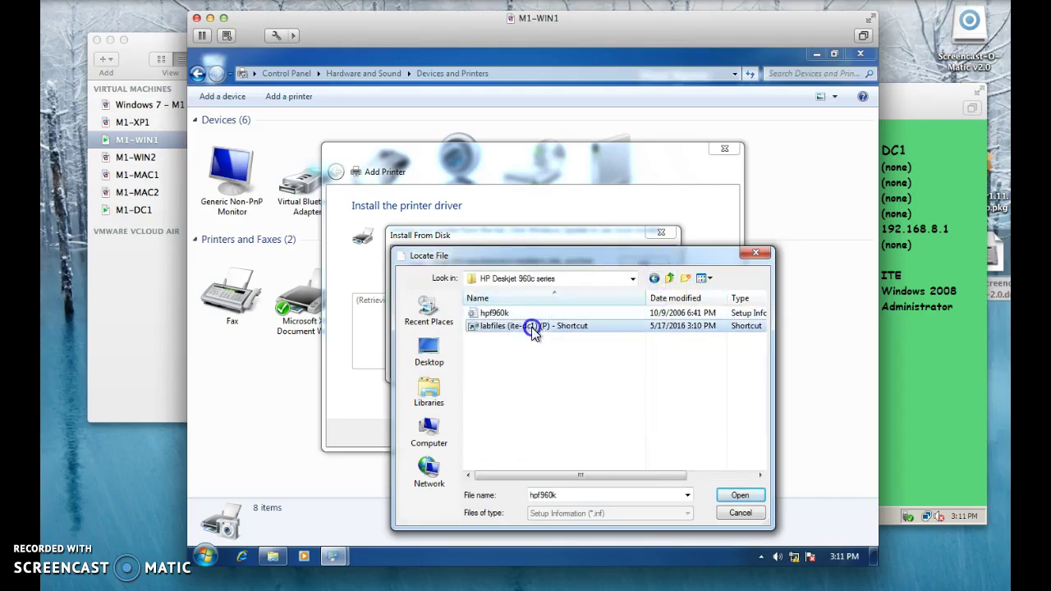
double_click(536, 314)
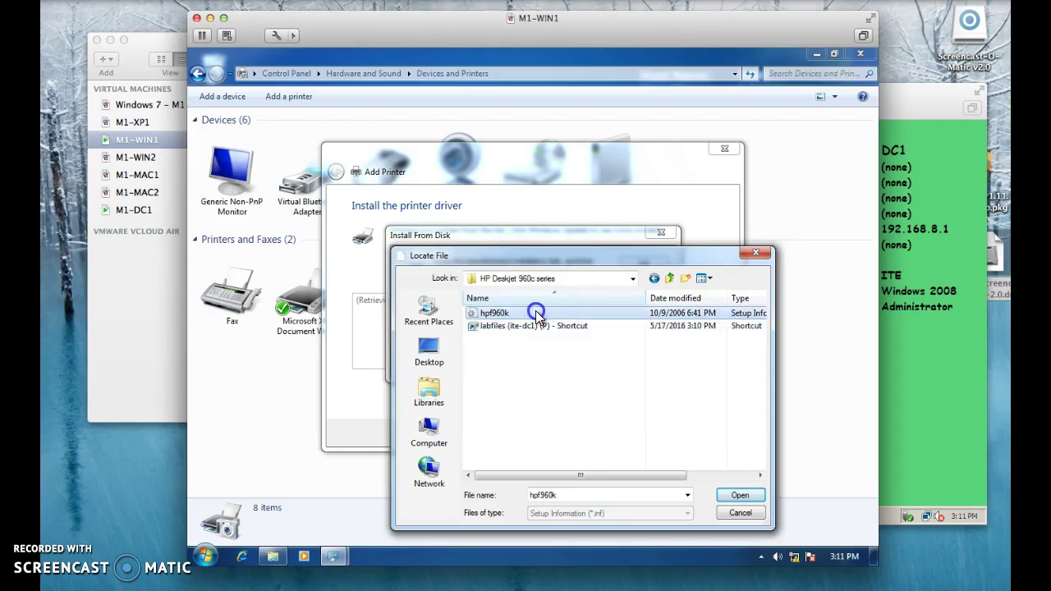
left_click(644, 264)
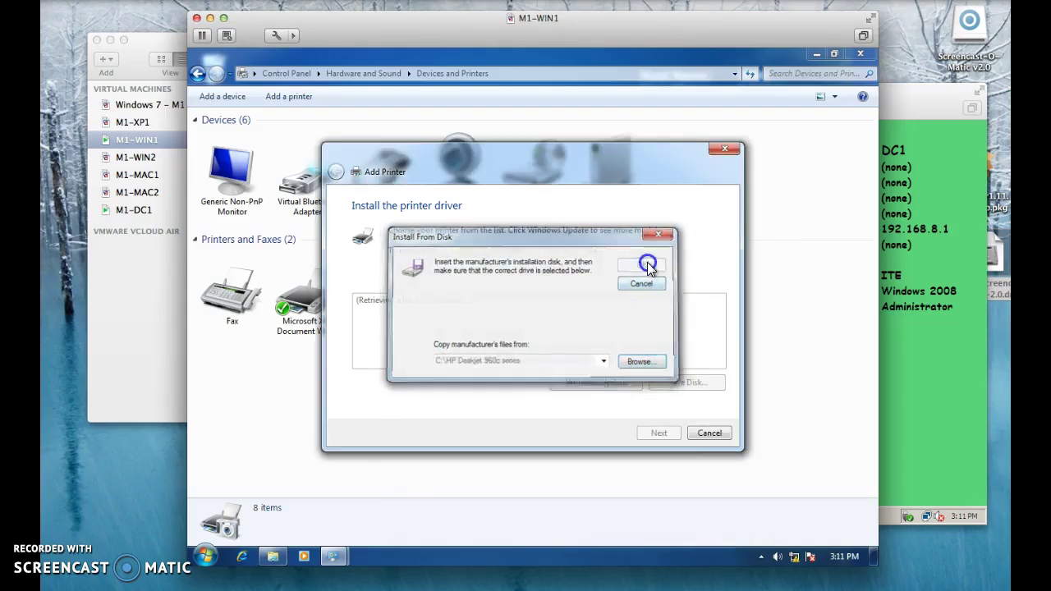
Install the hp deskjet 960c series printer under its default name and finish without printing a test page.
left_click(662, 432)
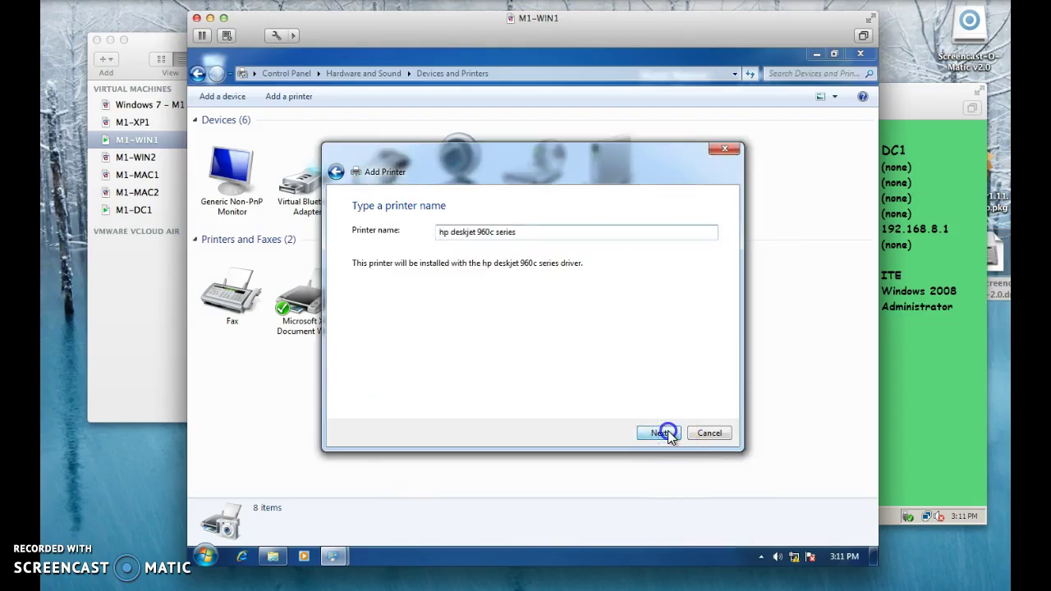
left_click(666, 433)
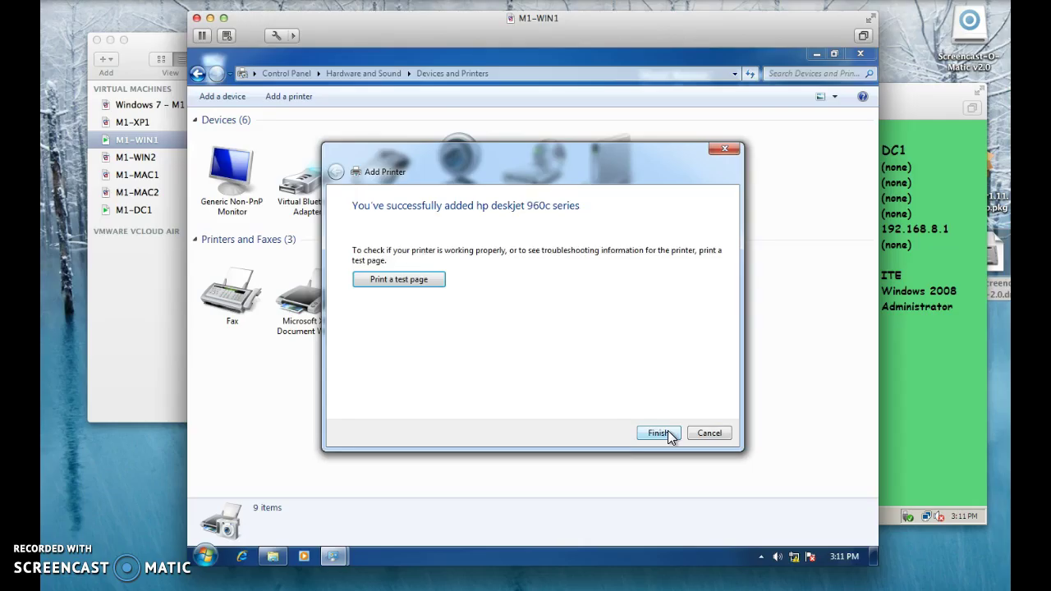
left_click(658, 433)
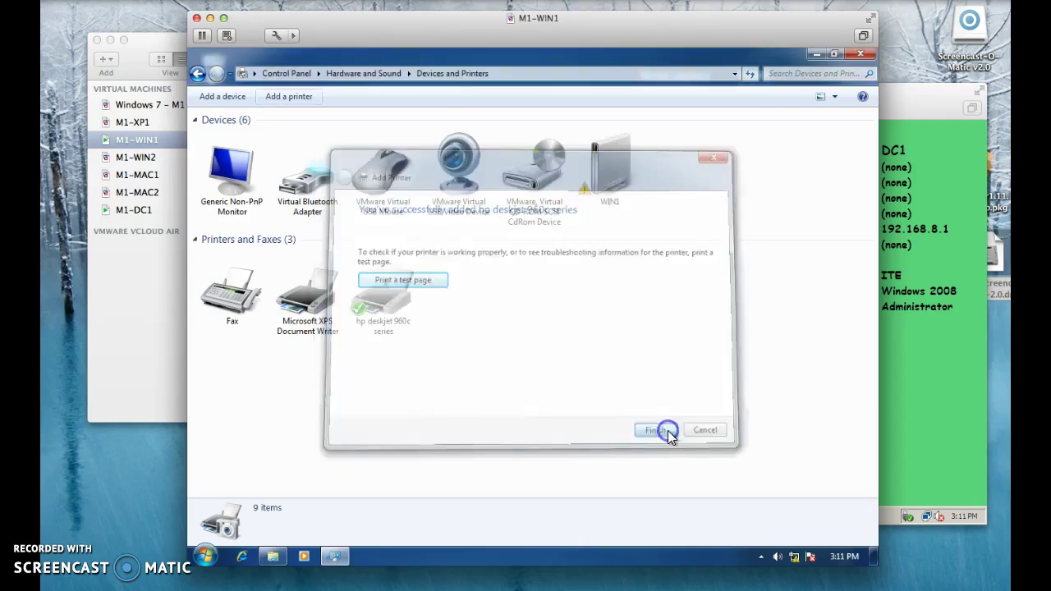
Close the Devices and Printers and Local Disk (C:) windows.
left_click(860, 54)
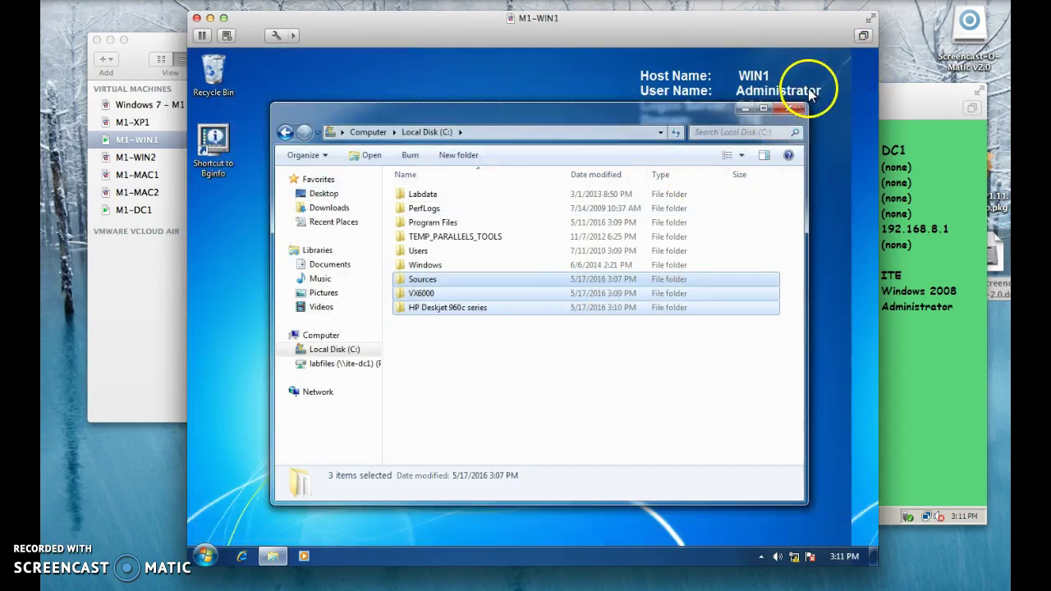
left_click(794, 109)
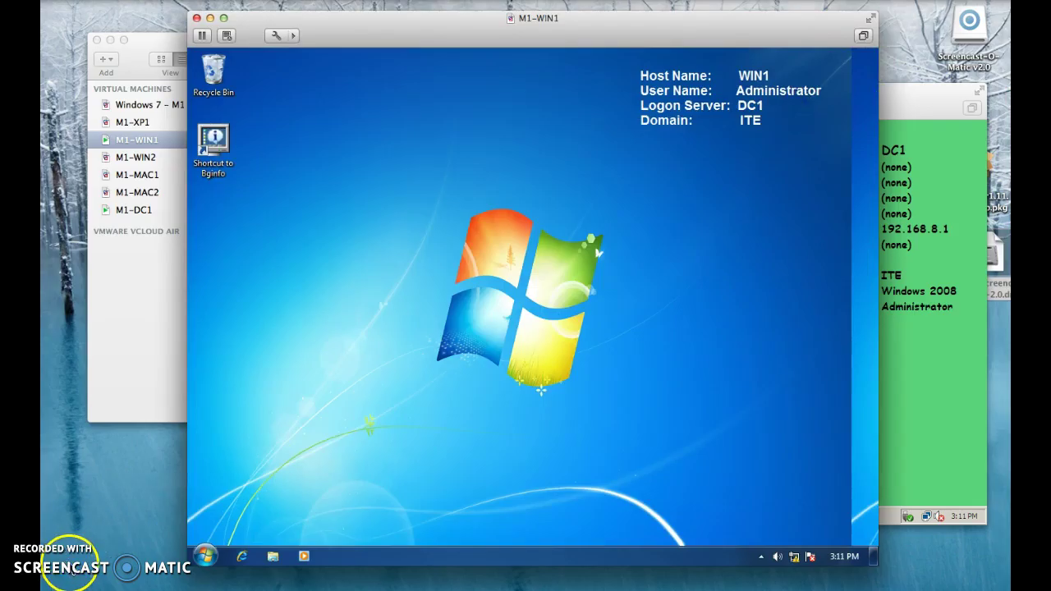